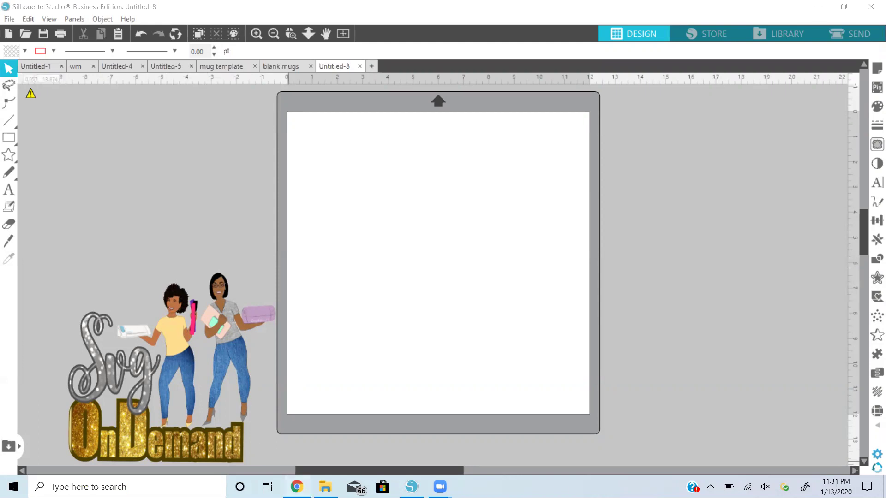
Copy the 1280 × 1280 Needpix red heart image with three 'Love' words from Google Images
{"action": "left_click", "coordinate": [297, 486]}
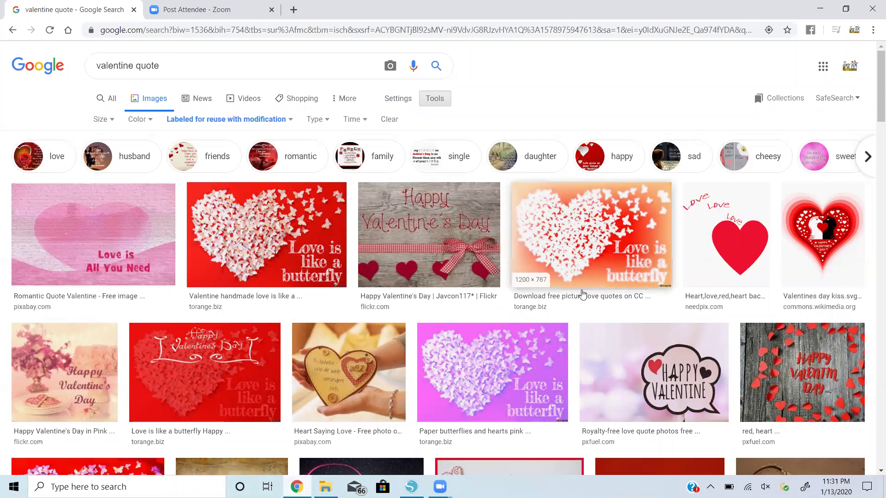
{"action": "left_click", "coordinate": [713, 239]}
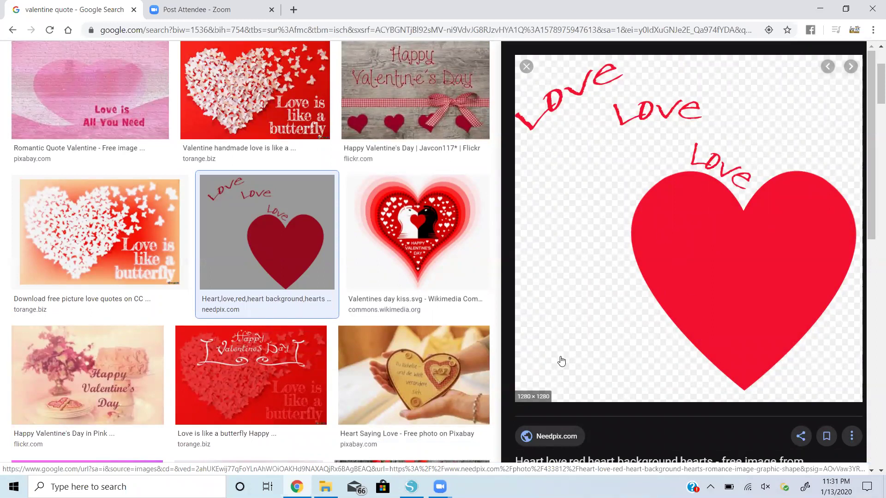
{"action": "right_click", "coordinate": [666, 238]}
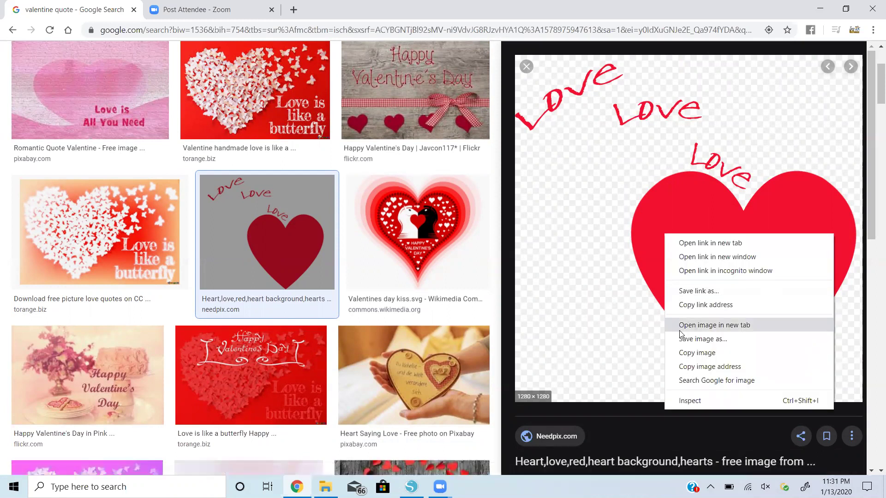
{"action": "left_click", "coordinate": [689, 353]}
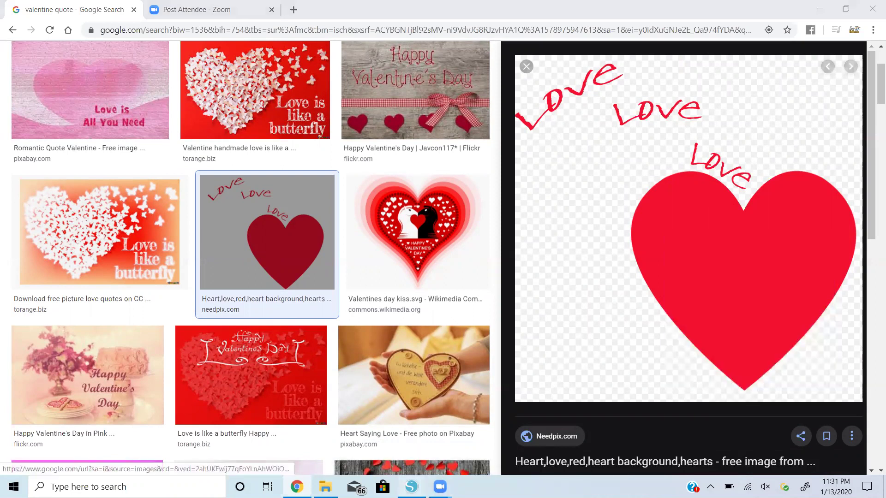
Paste the 8.889 × 8.889 in heart picture onto the Untitled-8 mat and centre it
{"action": "left_click", "coordinate": [411, 487]}
{"action": "right_click", "coordinate": [324, 218]}
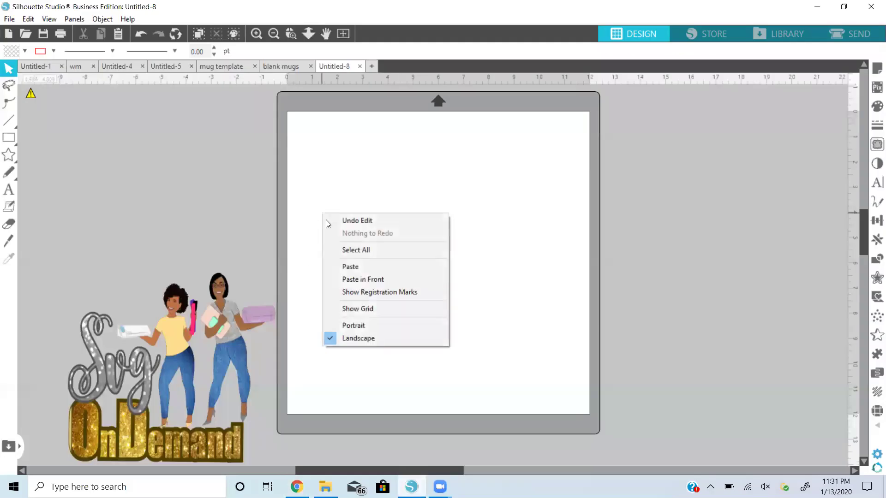
{"action": "left_click", "coordinate": [350, 280]}
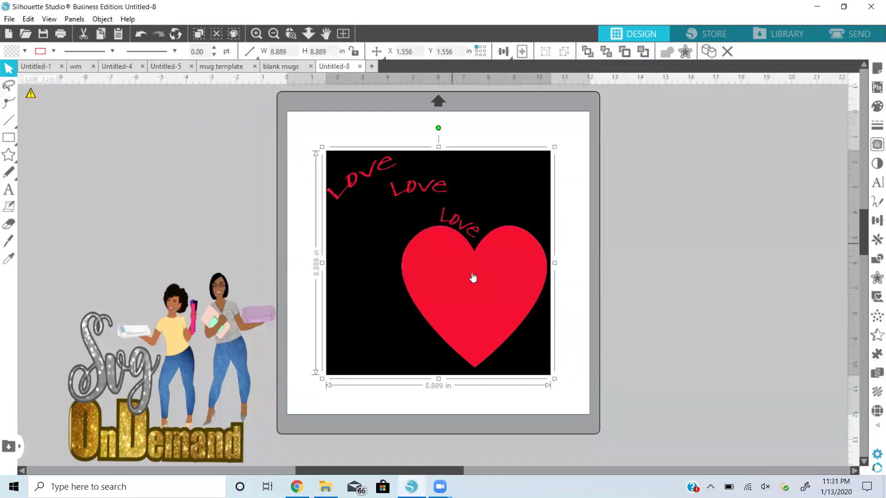
{"action": "left_click_drag", "start_coordinate": [405, 291], "coordinate": [464, 302]}
{"action": "key", "text": "ctrl+z"}
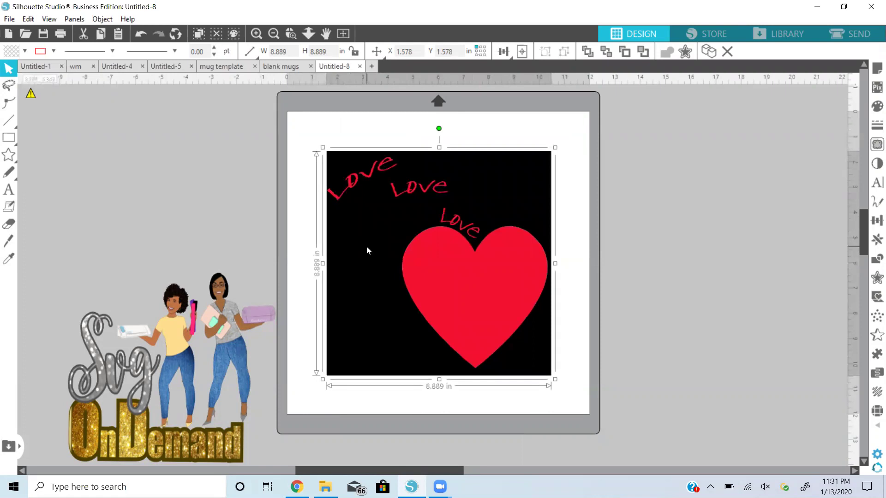
{"action": "mouse_move", "coordinate": [362, 251]}
{"action": "left_mouse_down"}
{"action": "mouse_move", "coordinate": [375, 255]}
{"action": "mouse_move", "coordinate": [359, 239]}
{"action": "left_mouse_up"}
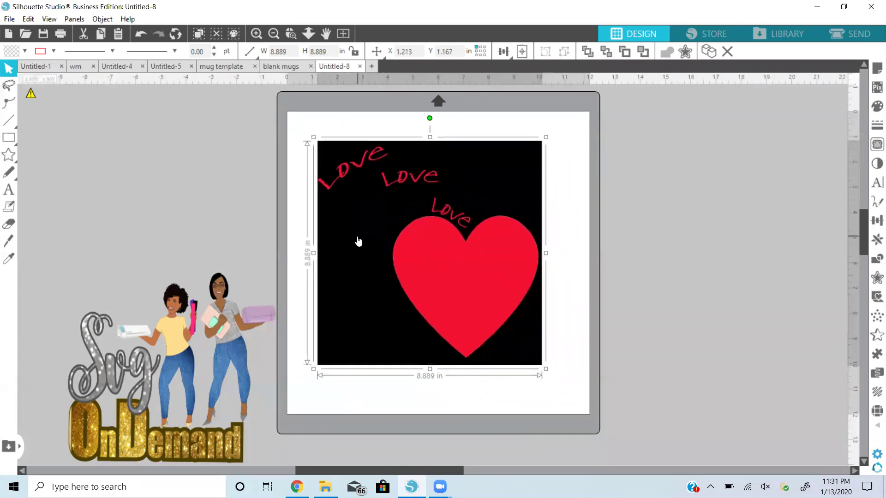
{"action": "left_click_drag", "start_coordinate": [419, 289], "coordinate": [419, 294]}
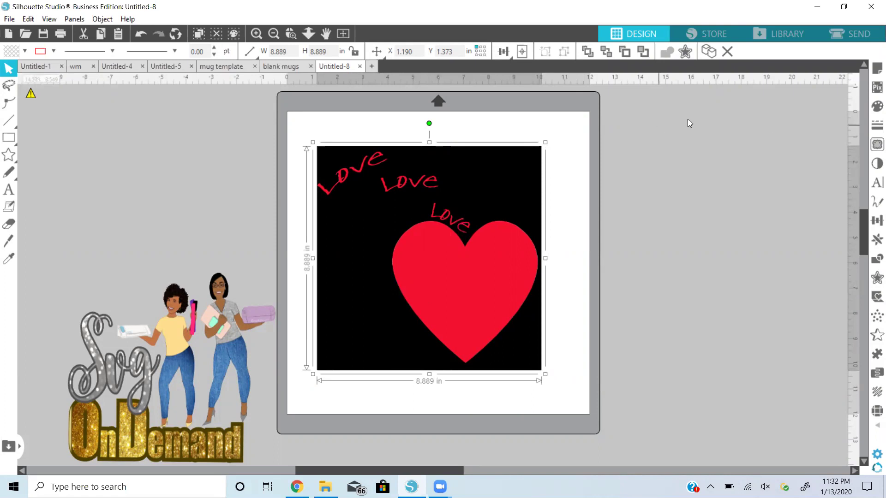
Trace the red heart colour with All Areas at 2.0% tolerance, capturing all three Love words
{"action": "left_click", "coordinate": [876, 145]}
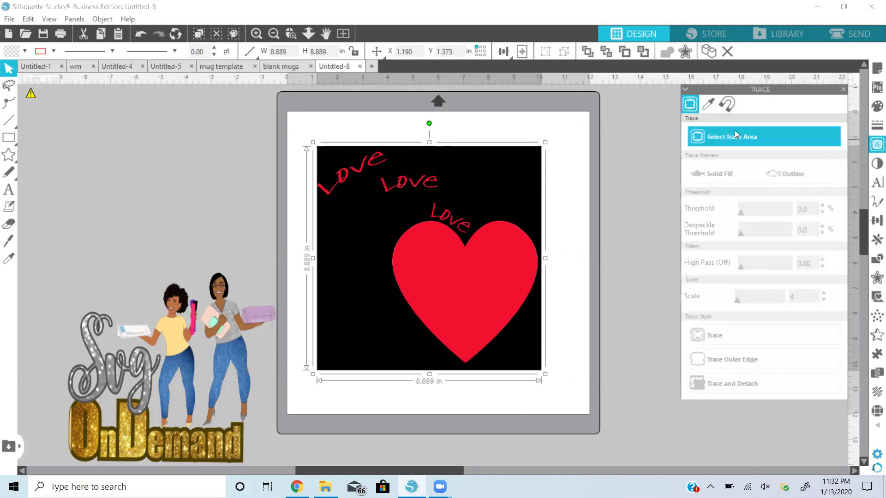
{"action": "left_click", "coordinate": [708, 109]}
{"action": "left_click", "coordinate": [711, 138]}
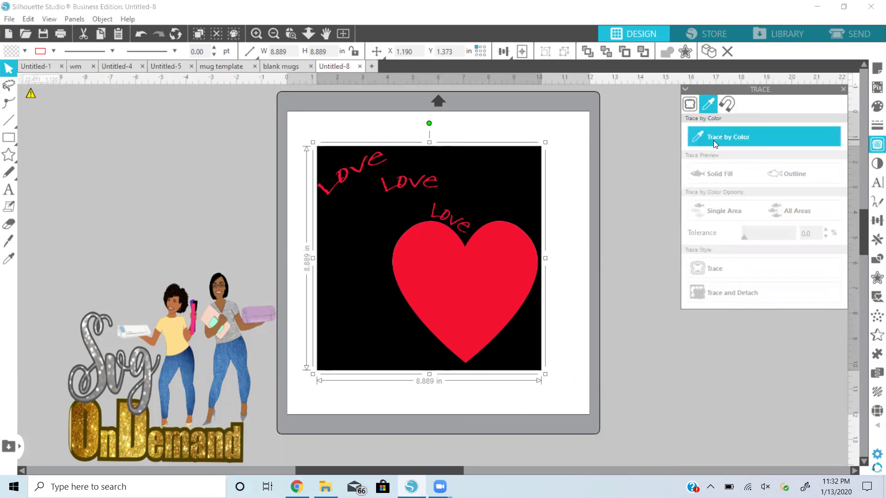
{"action": "left_click", "coordinate": [463, 280]}
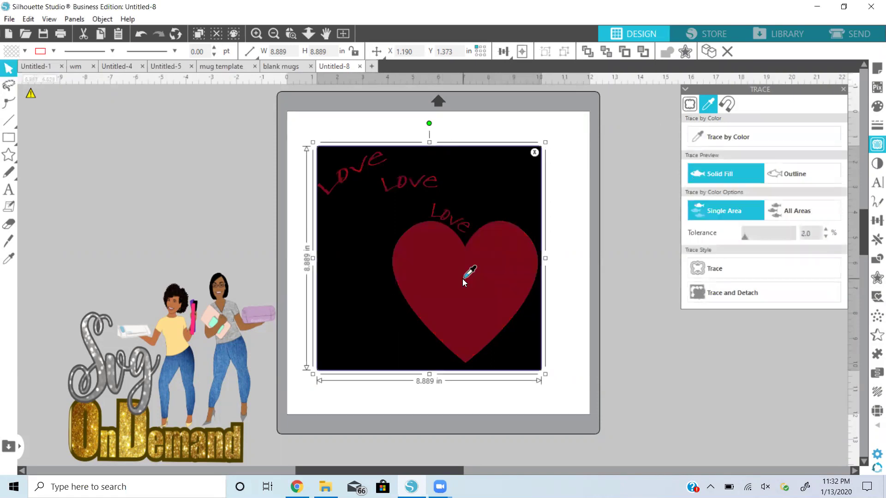
{"action": "left_click", "coordinate": [471, 273]}
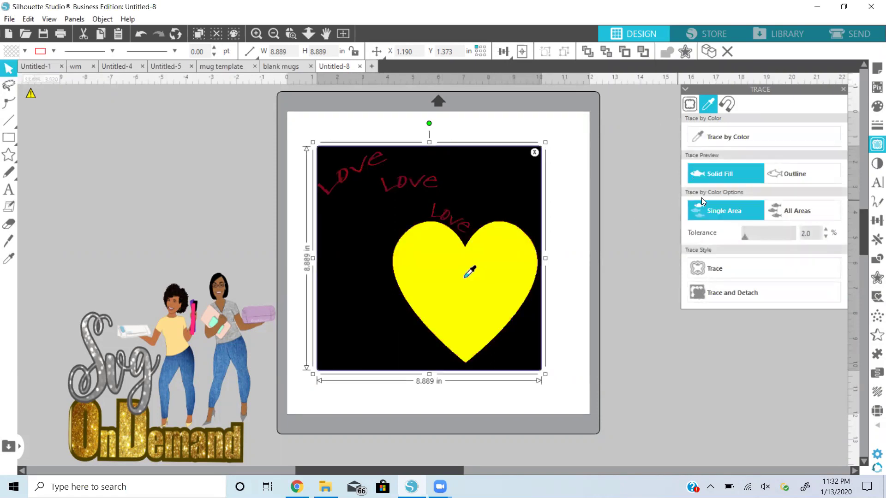
{"action": "left_click", "coordinate": [795, 215]}
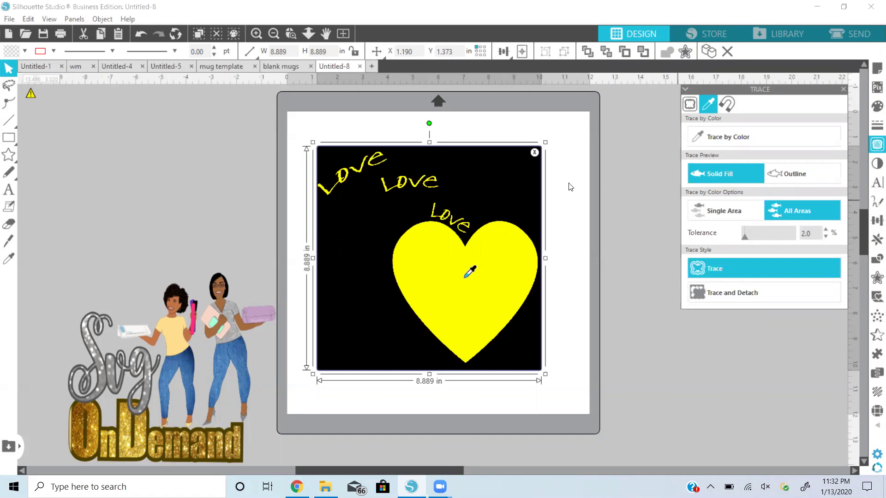
Delete the original picture and the stray rectangle outline from the traced design
{"action": "mouse_move", "coordinate": [534, 178]}
{"action": "left_mouse_down"}
{"action": "mouse_move", "coordinate": [607, 191]}
{"action": "mouse_move", "coordinate": [645, 236]}
{"action": "left_mouse_up"}
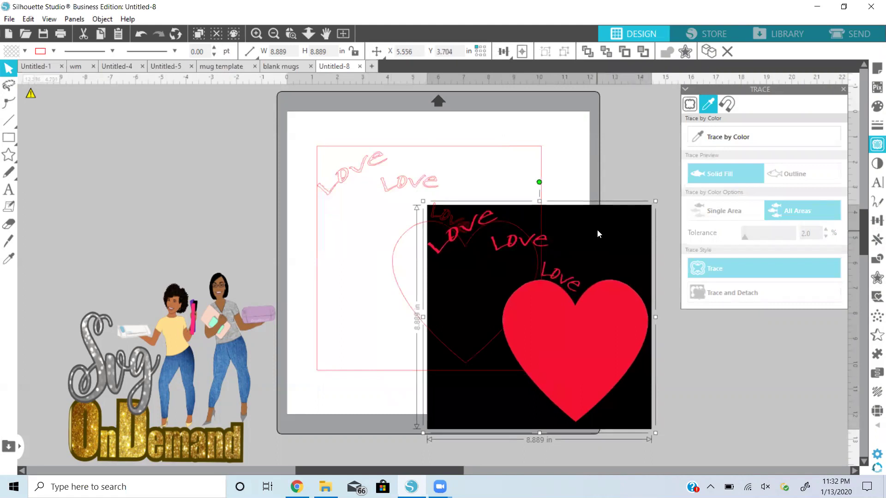
{"action": "key", "text": "Delete"}
{"action": "double_click", "coordinate": [541, 209]}
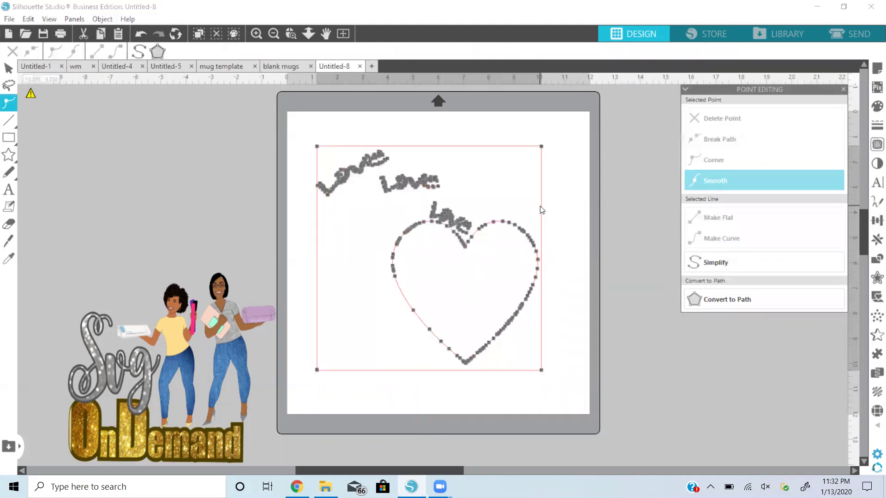
{"action": "left_click", "coordinate": [541, 147]}
{"action": "key", "text": "Delete"}
{"action": "key", "text": "Delete"}
{"action": "key", "text": "Delete"}
{"action": "key", "text": "Delete"}
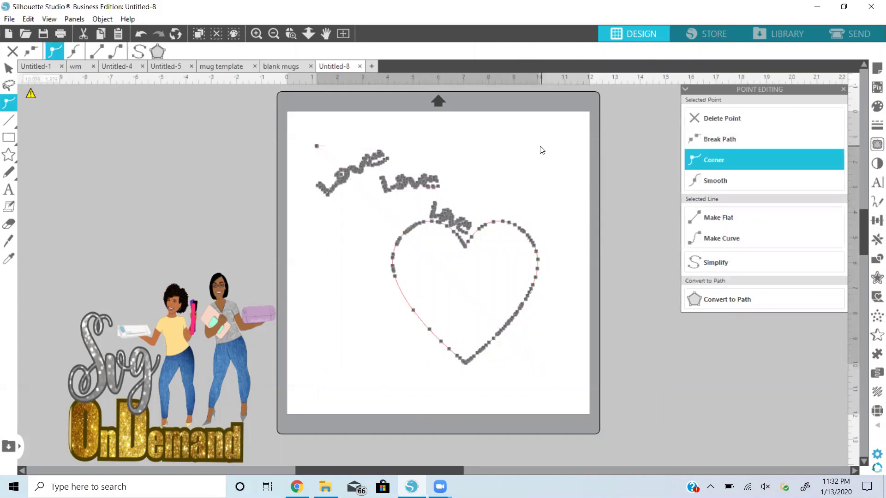
{"action": "left_click", "coordinate": [506, 126]}
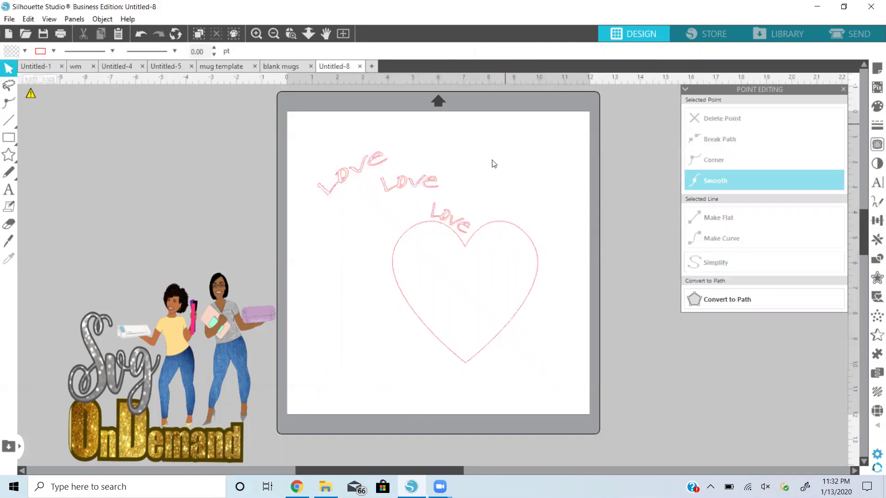
Shrink the heart-and-Love outlines to 4.533 × 4.345 in and move them top-left
{"action": "left_click_drag", "start_coordinate": [436, 227], "coordinate": [455, 221]}
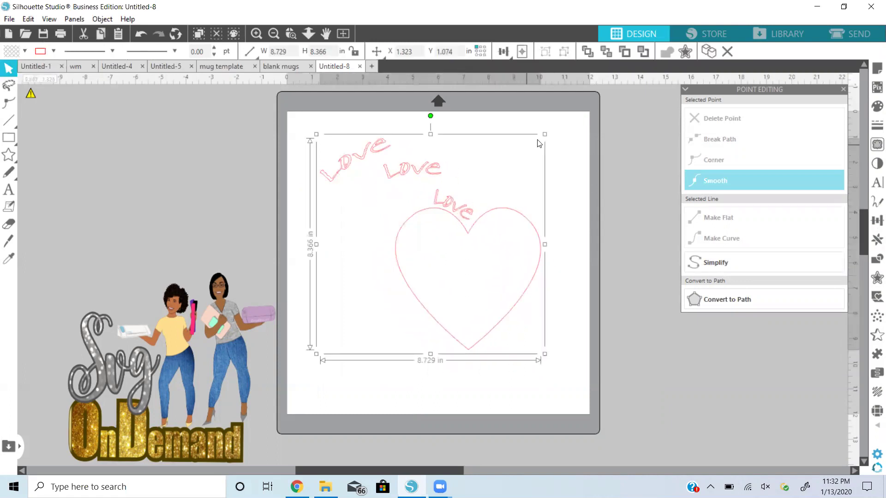
{"action": "left_click_drag", "start_coordinate": [544, 134], "coordinate": [432, 232]}
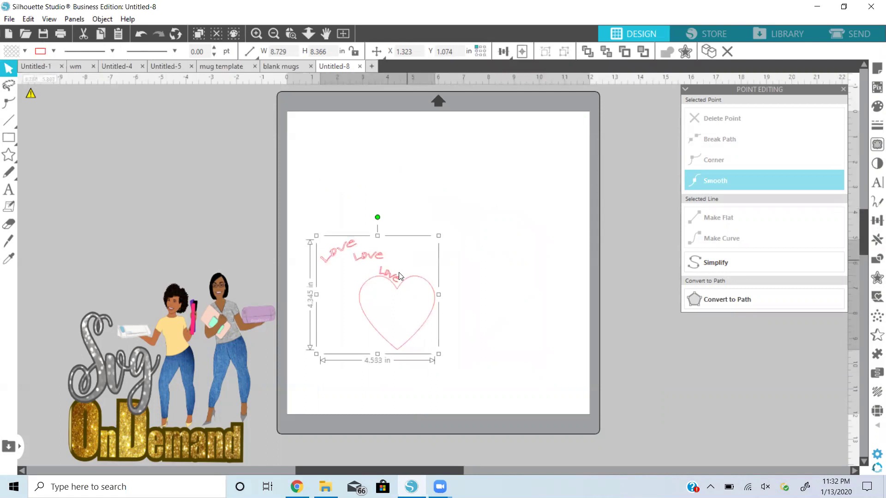
{"action": "left_click_drag", "start_coordinate": [399, 272], "coordinate": [378, 161]}
{"action": "left_click", "coordinate": [410, 170]}
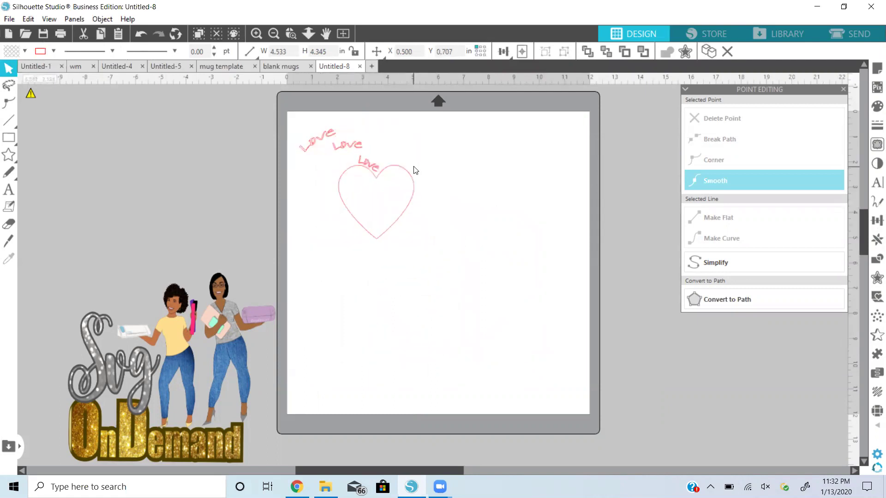
Paste another heart picture copy, scaled to 3.769 in, beside the traced outlines
{"action": "right_click", "coordinate": [471, 174]}
{"action": "left_click", "coordinate": [501, 242]}
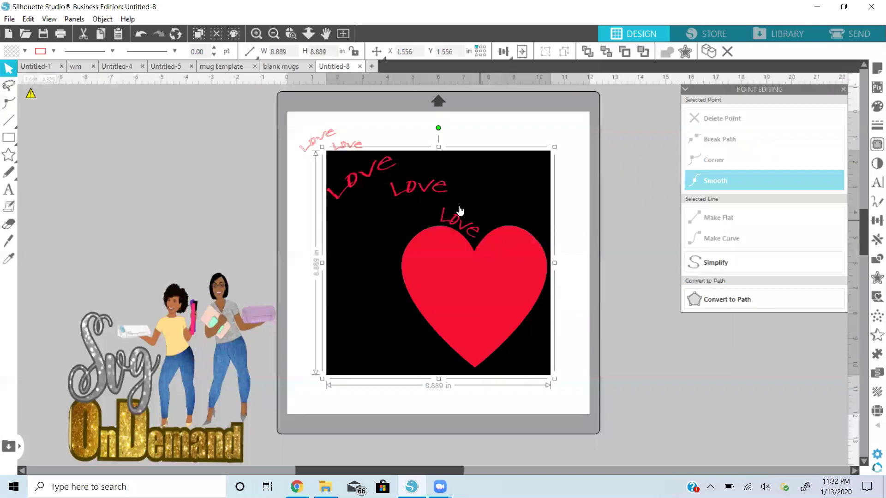
{"action": "left_click_drag", "start_coordinate": [501, 243], "coordinate": [557, 269]}
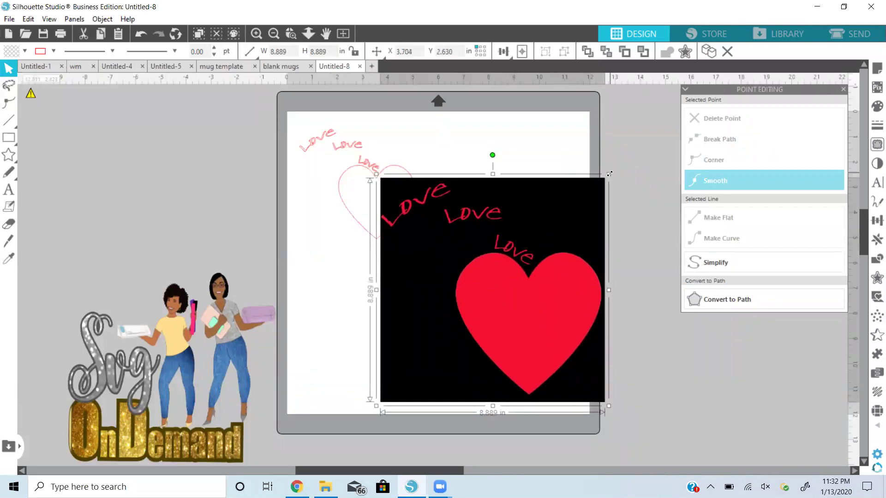
{"action": "left_click_drag", "start_coordinate": [608, 173], "coordinate": [467, 181]}
{"action": "left_click", "coordinate": [426, 173]}
Check the cut lines in the Send view with Cardstock, Plain cut settings, moving the traced heart lower
{"action": "left_click", "coordinate": [845, 33]}
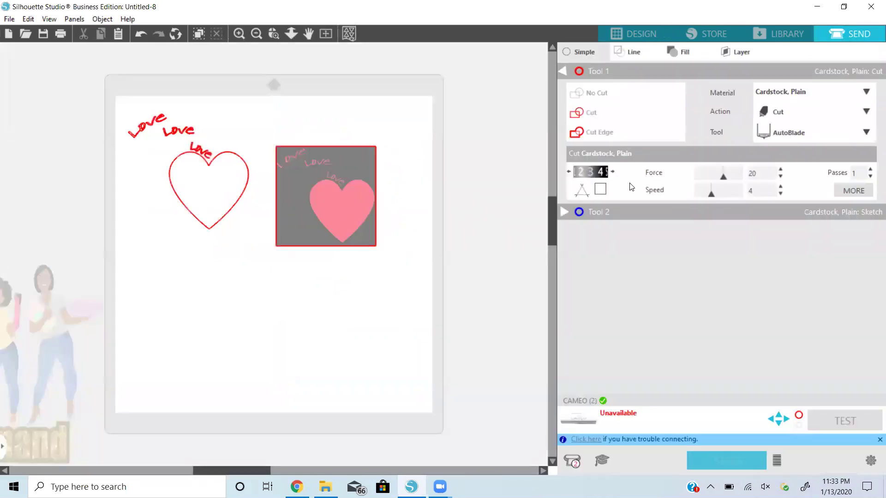
{"action": "left_click_drag", "start_coordinate": [229, 213], "coordinate": [239, 282]}
{"action": "left_click", "coordinate": [218, 255]}
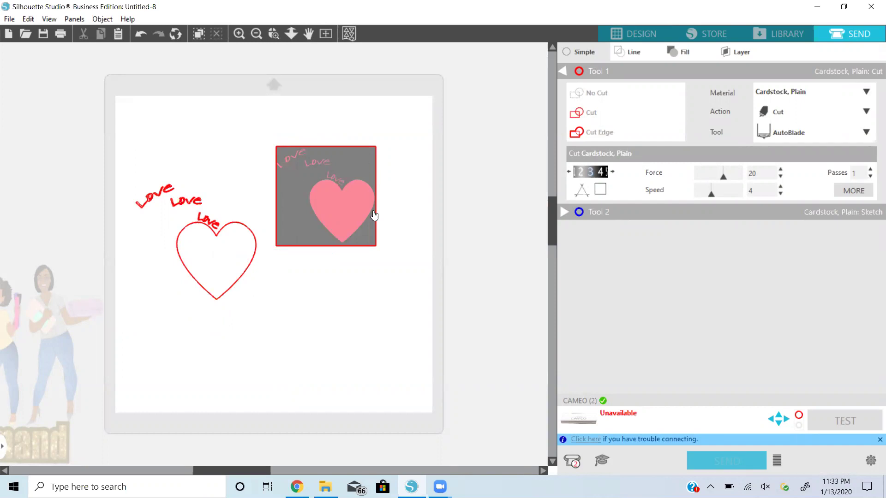
Delete the black heart picture and move the heart and Love lettering up the mat
{"action": "left_click", "coordinate": [630, 32]}
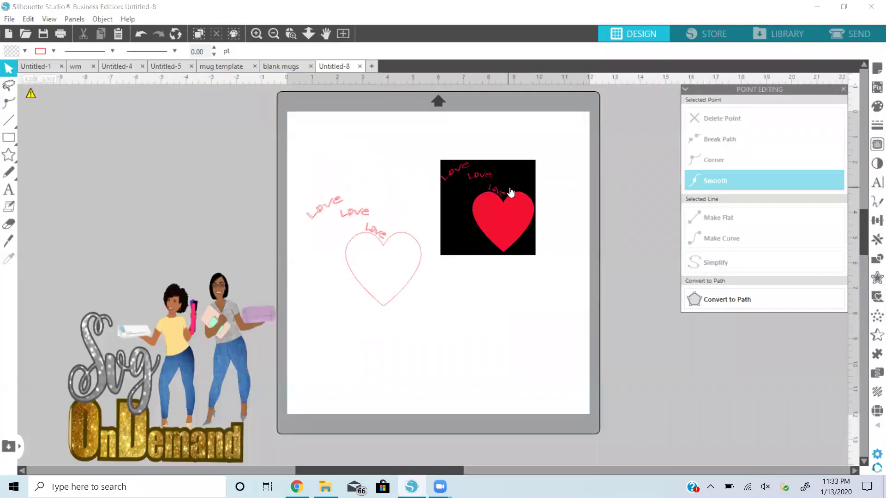
{"action": "left_click", "coordinate": [509, 187]}
{"action": "key", "text": "Delete"}
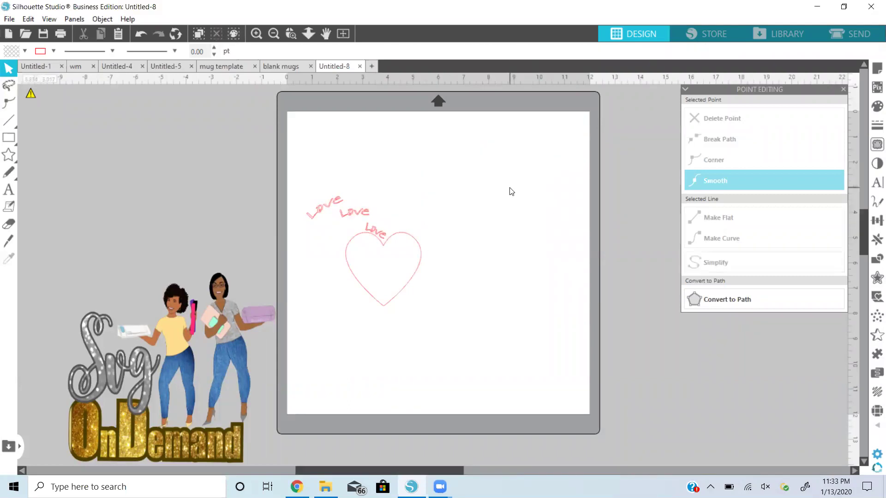
{"action": "left_click_drag", "start_coordinate": [382, 233], "coordinate": [376, 157]}
Copy the red brush-stroke heart image from further down the valentine quote results
{"action": "key", "text": "alt+Tab"}
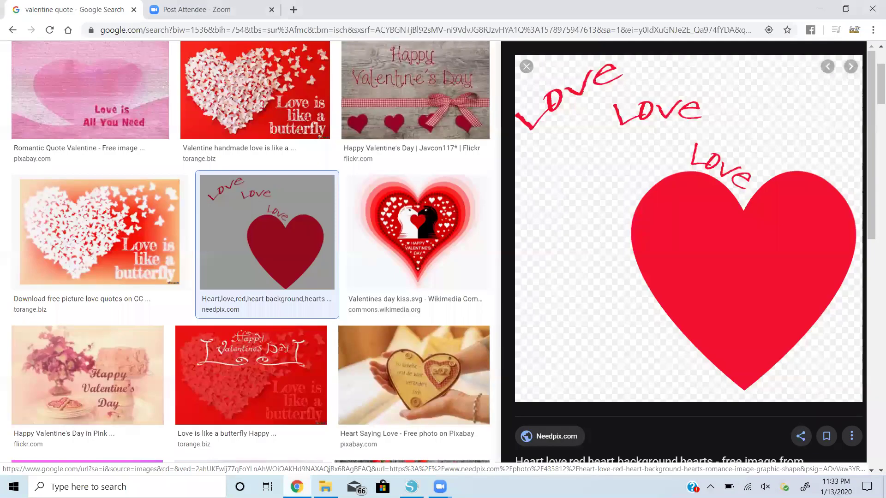
{"action": "left_click", "coordinate": [531, 70]}
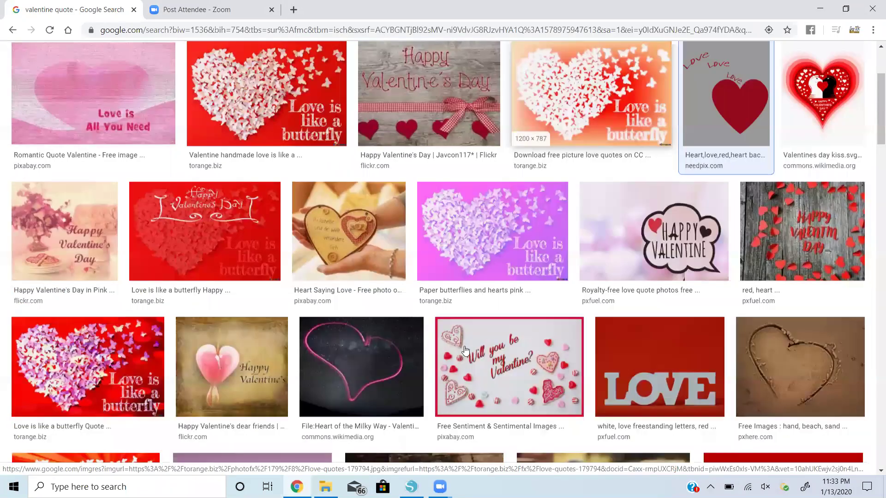
{"action": "scroll", "coordinate": [465, 323], "scroll_direction": "down", "scroll_amount": 3}
{"action": "scroll", "coordinate": [465, 351], "scroll_direction": "down", "scroll_amount": 3}
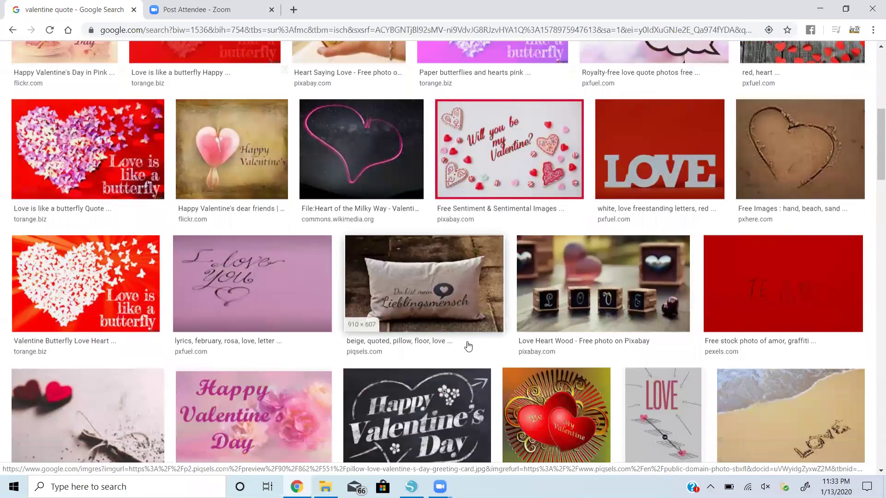
{"action": "scroll", "coordinate": [468, 346], "scroll_direction": "down", "scroll_amount": 5}
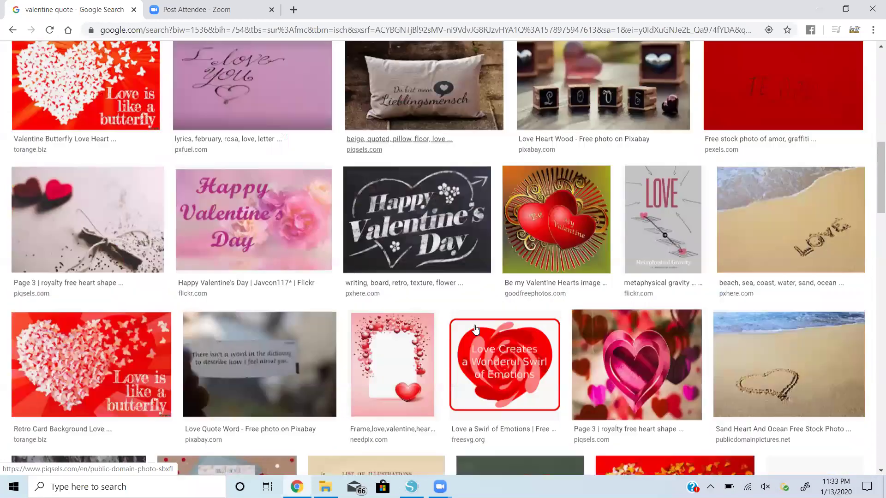
{"action": "scroll", "coordinate": [476, 329], "scroll_direction": "down", "scroll_amount": 7}
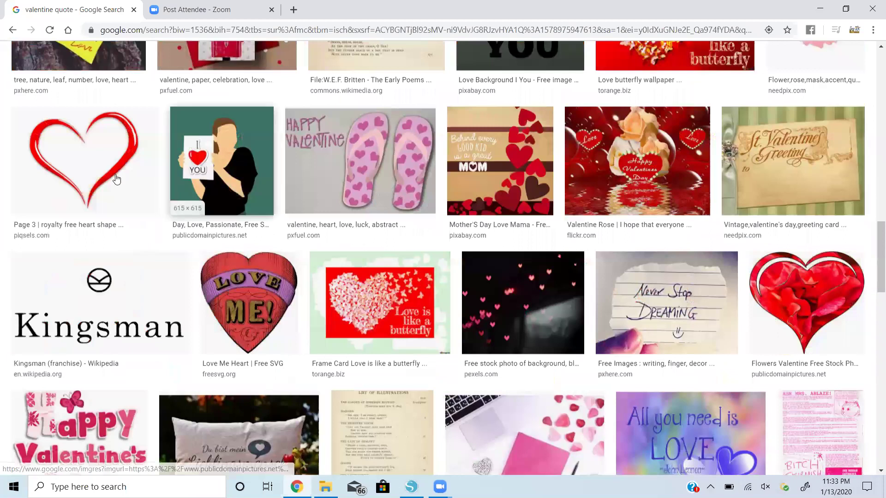
{"action": "left_click", "coordinate": [72, 198]}
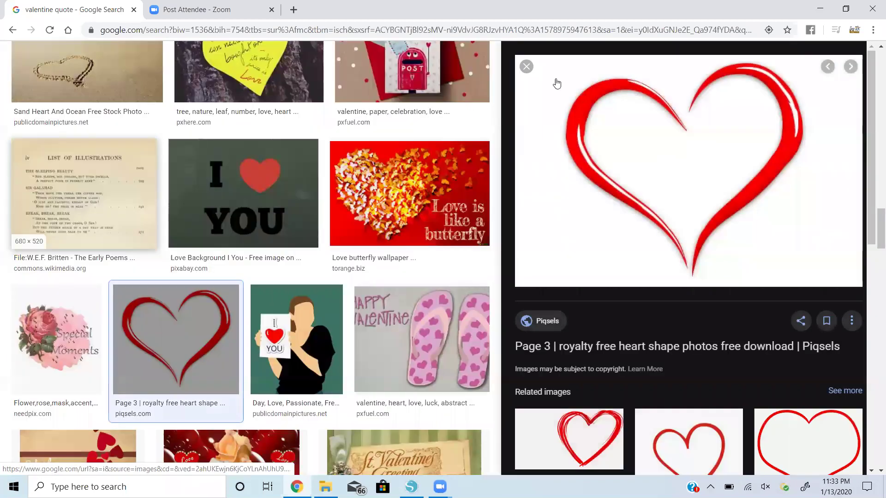
{"action": "right_click", "coordinate": [656, 142]}
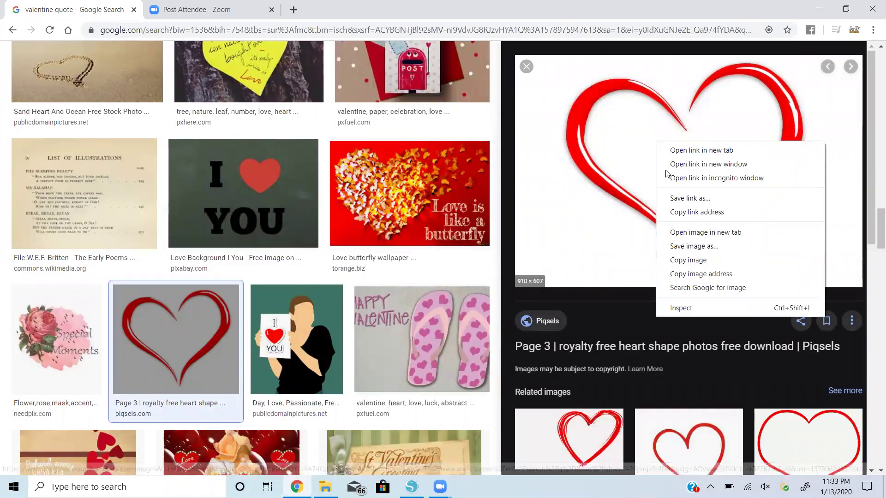
{"action": "left_click", "coordinate": [698, 260]}
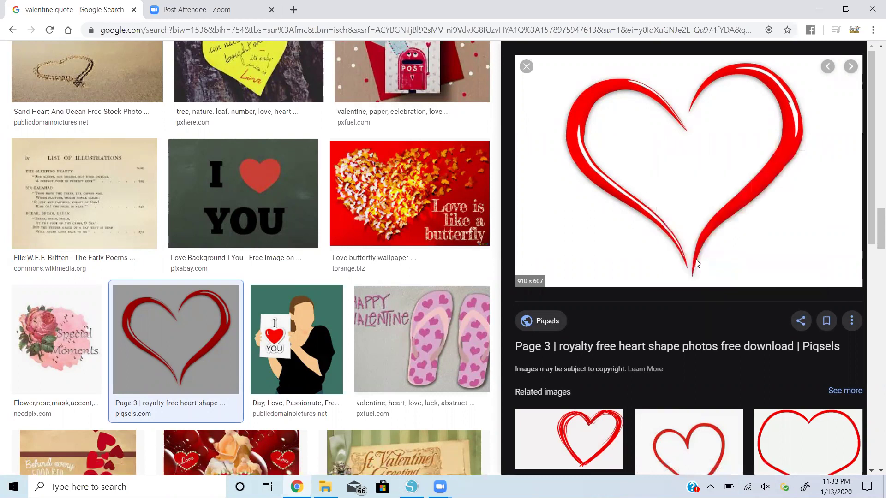
Paste the 6.319 × 4.215 in red brush heart below the outlines and shift the pink heart top-left
{"action": "left_click", "coordinate": [440, 486]}
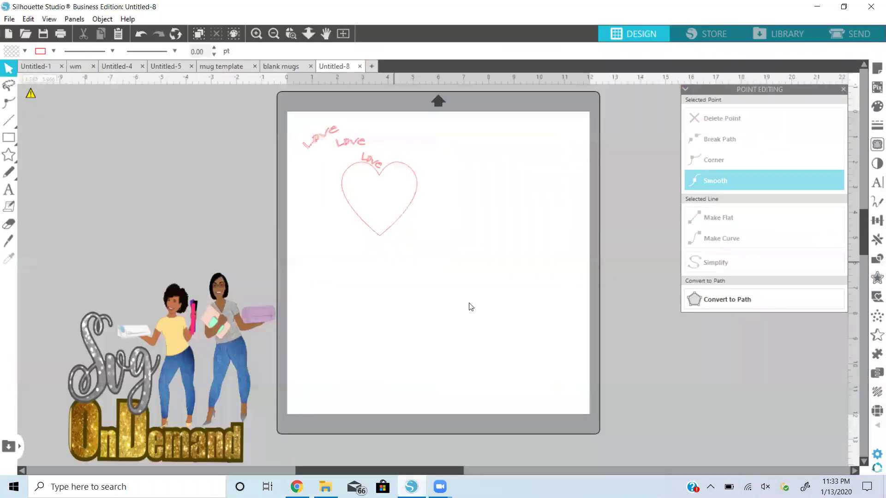
{"action": "right_click", "coordinate": [478, 315]}
{"action": "left_click", "coordinate": [521, 378]}
{"action": "left_click_drag", "start_coordinate": [488, 257], "coordinate": [705, 382]}
{"action": "left_click_drag", "start_coordinate": [661, 356], "coordinate": [510, 314]}
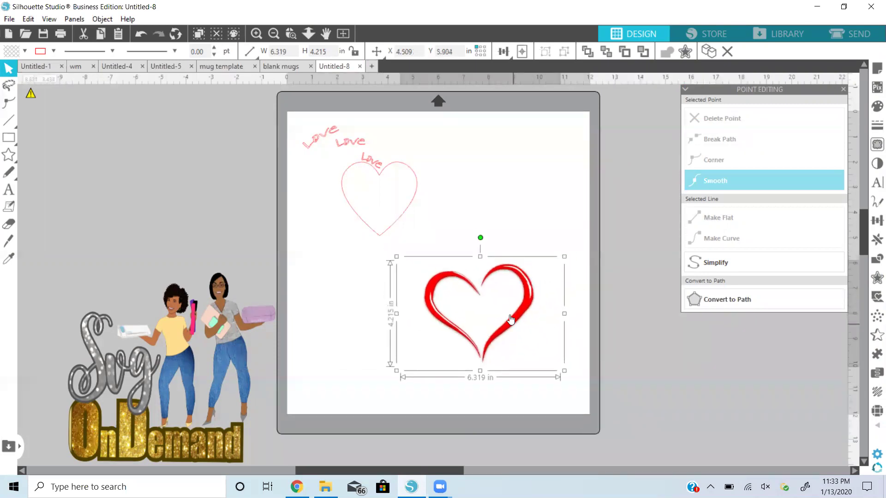
{"action": "left_click", "coordinate": [363, 175]}
{"action": "left_click_drag", "start_coordinate": [376, 171], "coordinate": [342, 149]}
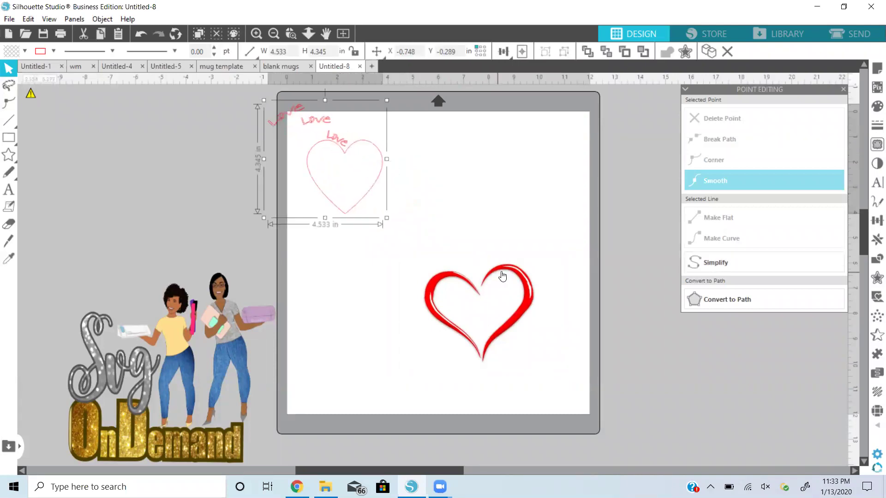
{"action": "left_click_drag", "start_coordinate": [503, 277], "coordinate": [500, 263]}
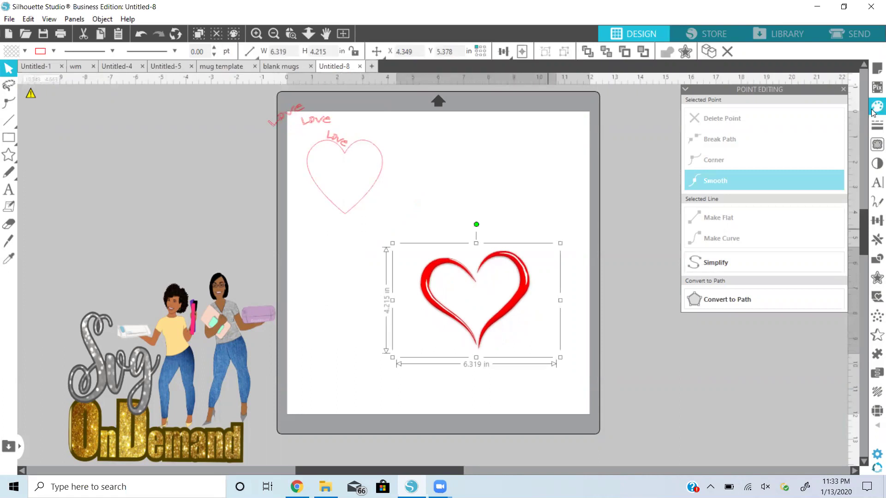
Trace a selected area around the red brush heart at 88% threshold
{"action": "left_click", "coordinate": [877, 144]}
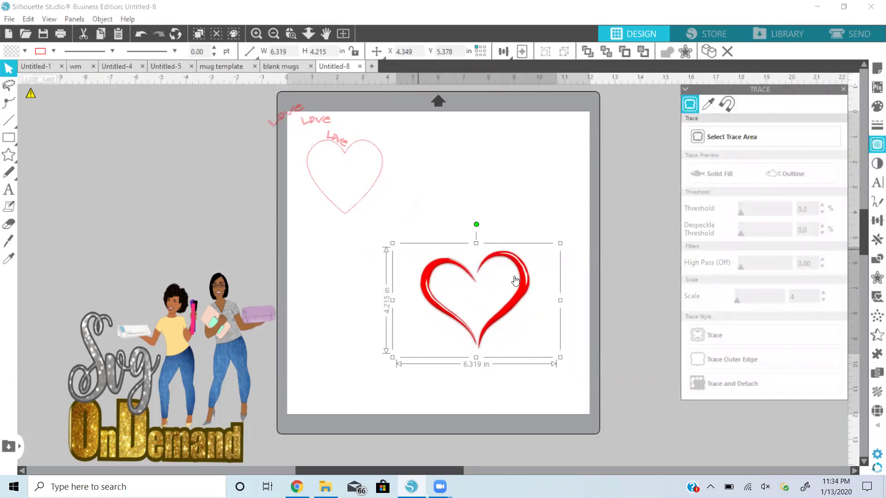
{"action": "left_click", "coordinate": [720, 140]}
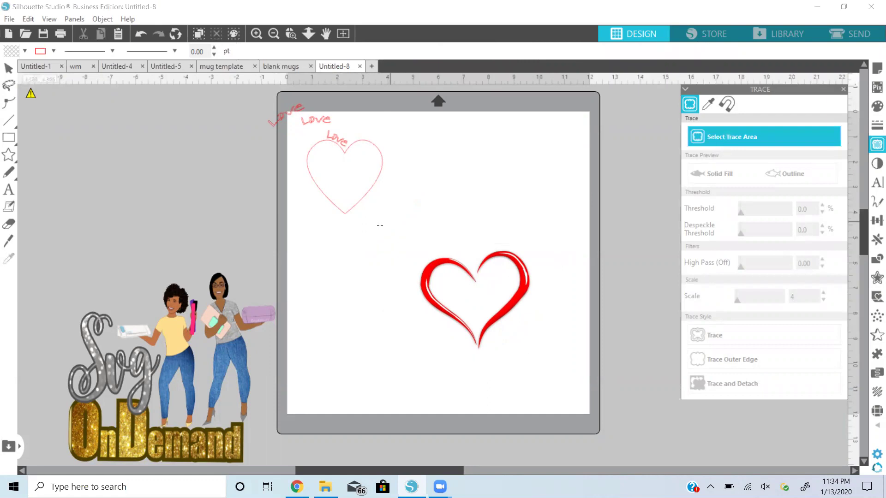
{"action": "mouse_move", "coordinate": [402, 221]}
{"action": "left_mouse_down"}
{"action": "mouse_move", "coordinate": [539, 372]}
{"action": "mouse_move", "coordinate": [556, 373]}
{"action": "left_mouse_up"}
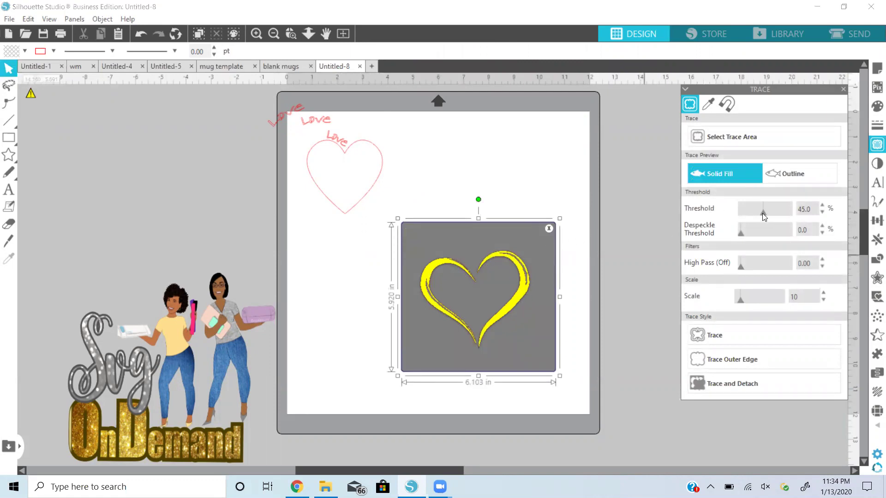
{"action": "left_click_drag", "start_coordinate": [763, 214], "coordinate": [783, 216]}
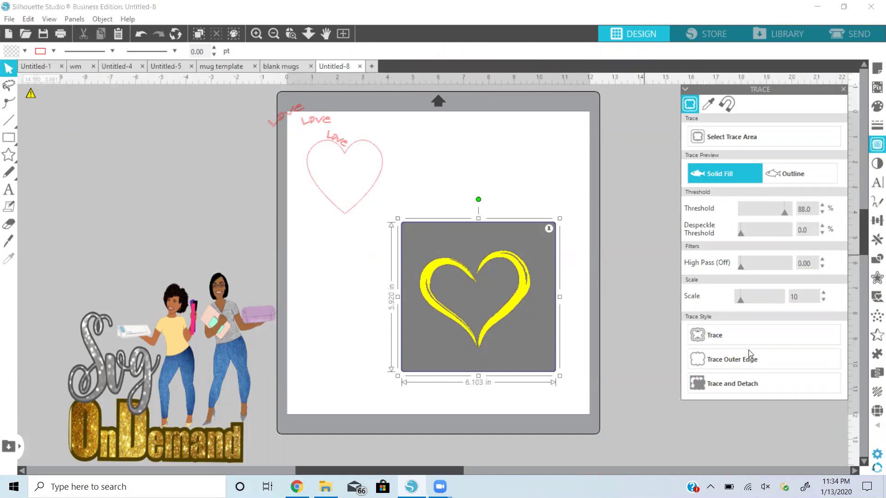
{"action": "left_click", "coordinate": [735, 334]}
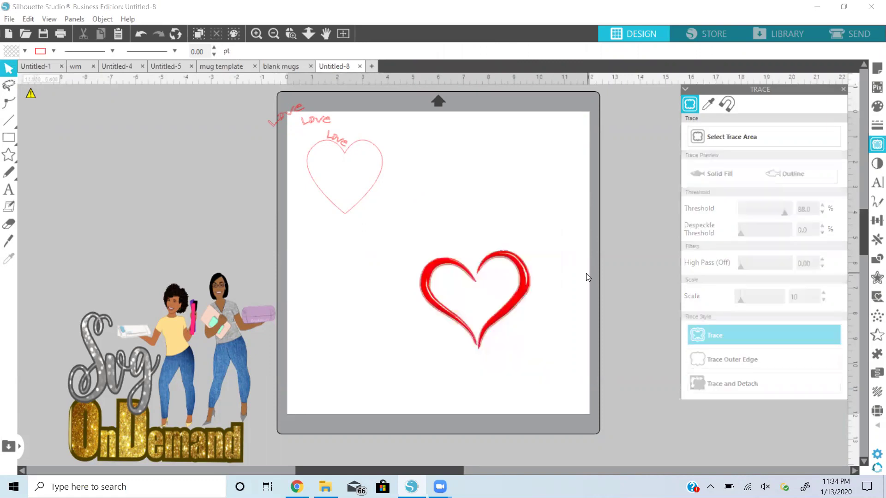
Move the 4.372 × 3.893 in traced outline up and delete the red heart picture
{"action": "mouse_move", "coordinate": [498, 365]}
{"action": "left_mouse_down"}
{"action": "mouse_move", "coordinate": [370, 279]}
{"action": "mouse_move", "coordinate": [571, 167]}
{"action": "mouse_move", "coordinate": [554, 156]}
{"action": "left_mouse_up"}
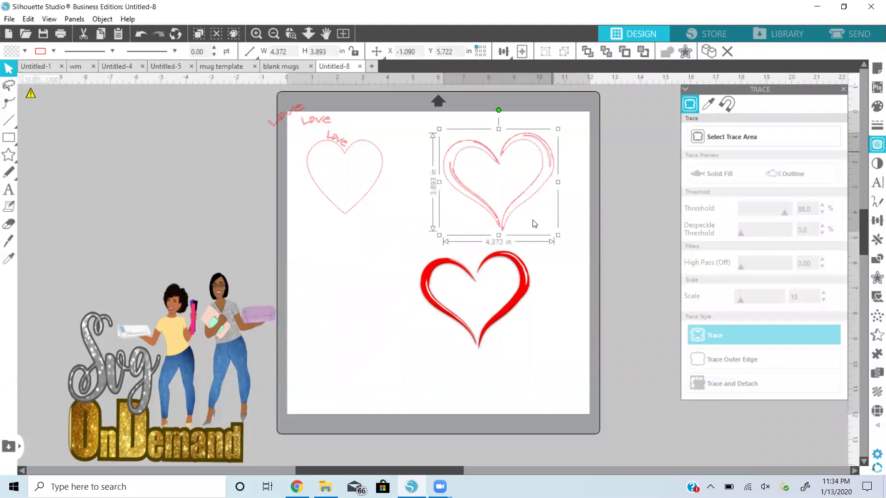
{"action": "left_click", "coordinate": [520, 266]}
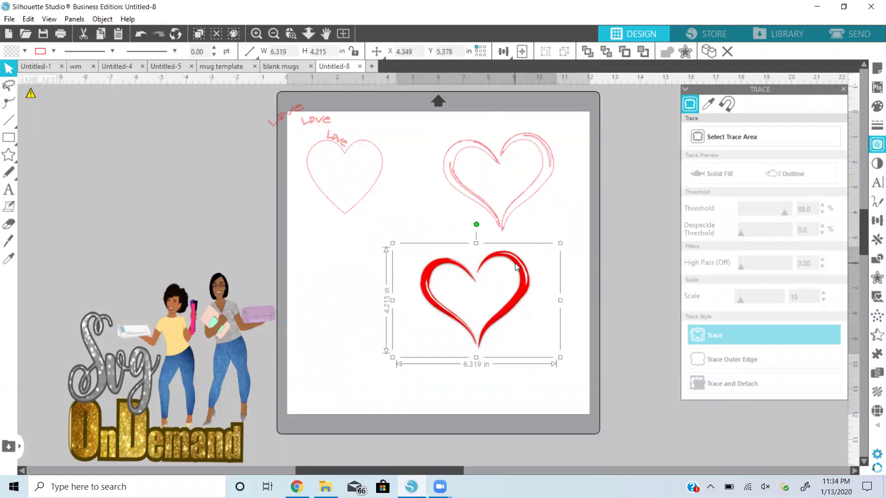
{"action": "key", "text": "Delete"}
Simplify the traced brush heart's points to 4.374 × 3.892 in and move it down-left
{"action": "double_click", "coordinate": [507, 202]}
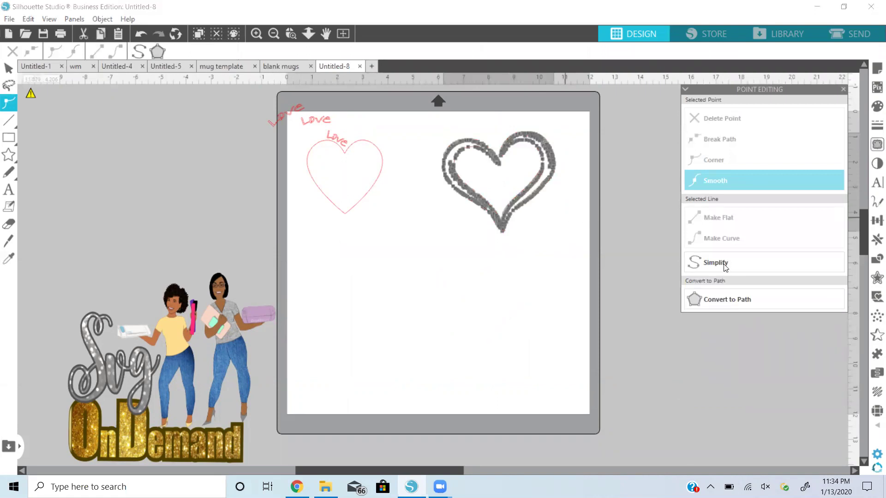
{"action": "left_click", "coordinate": [724, 264]}
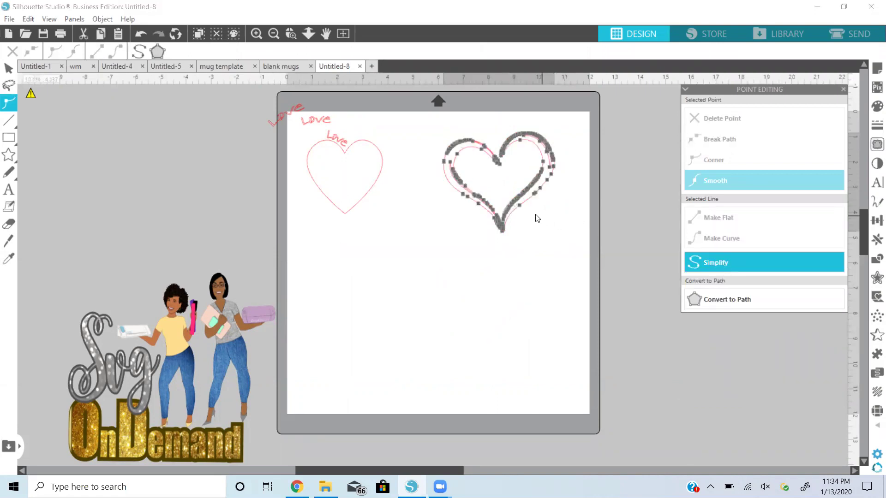
{"action": "left_click", "coordinate": [526, 194]}
{"action": "left_click_drag", "start_coordinate": [524, 192], "coordinate": [508, 208]}
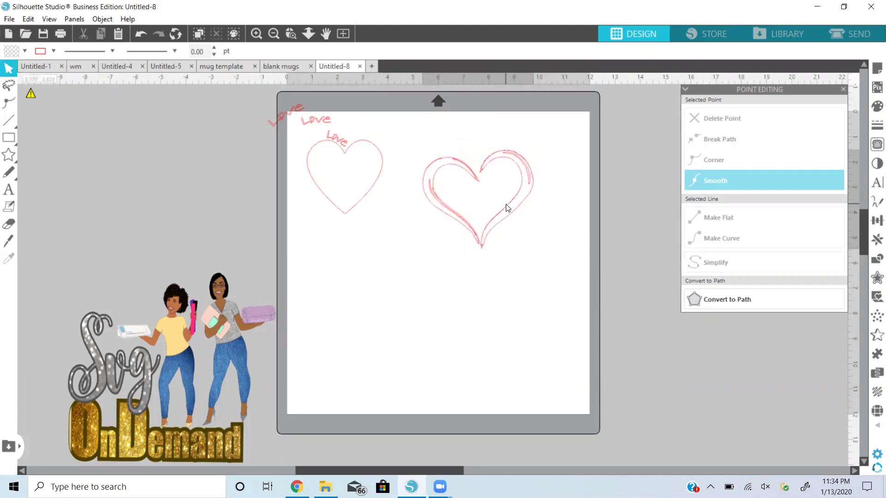
Preview the sketched heart in the cut settings view, then return to Design
{"action": "left_click", "coordinate": [506, 203]}
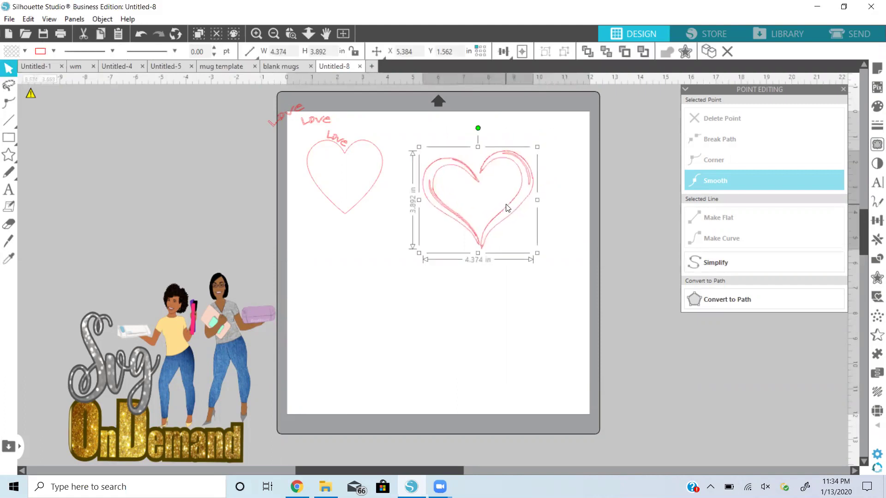
{"action": "left_click", "coordinate": [859, 34]}
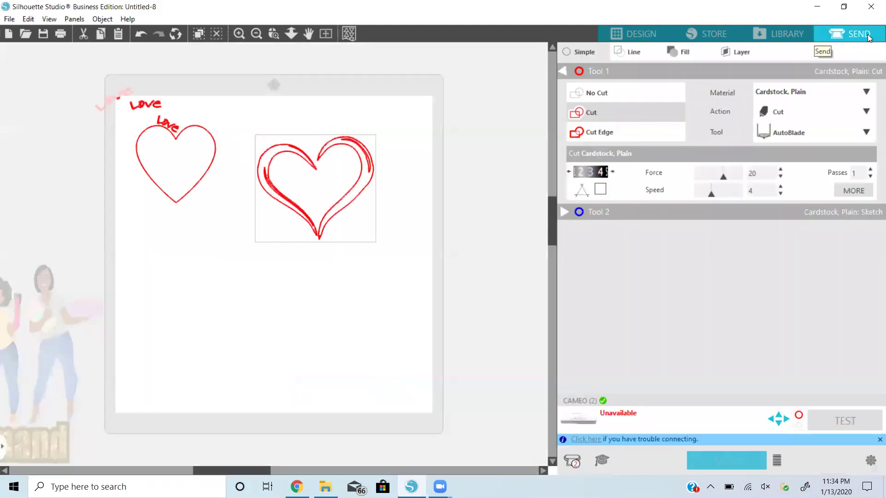
{"action": "left_click", "coordinate": [625, 28]}
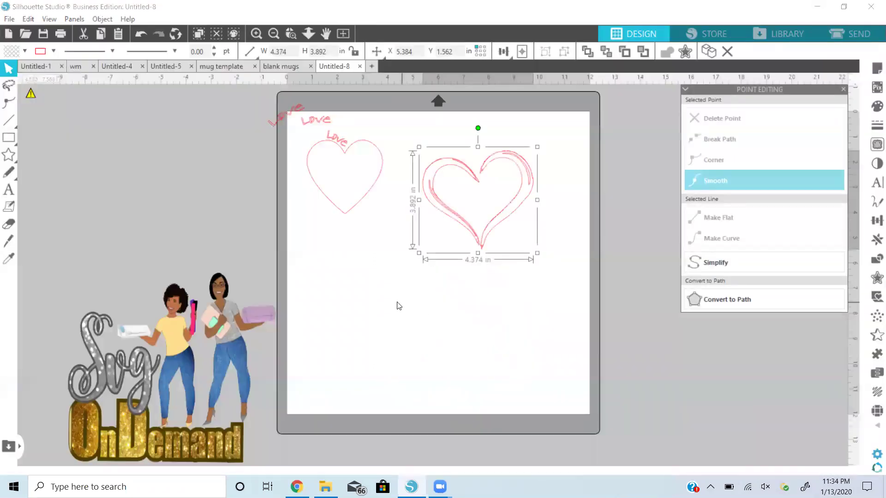
Paste the copied red heart picture and drag it onto the lower half of the mat
{"action": "left_click", "coordinate": [396, 302]}
{"action": "right_click", "coordinate": [396, 303]}
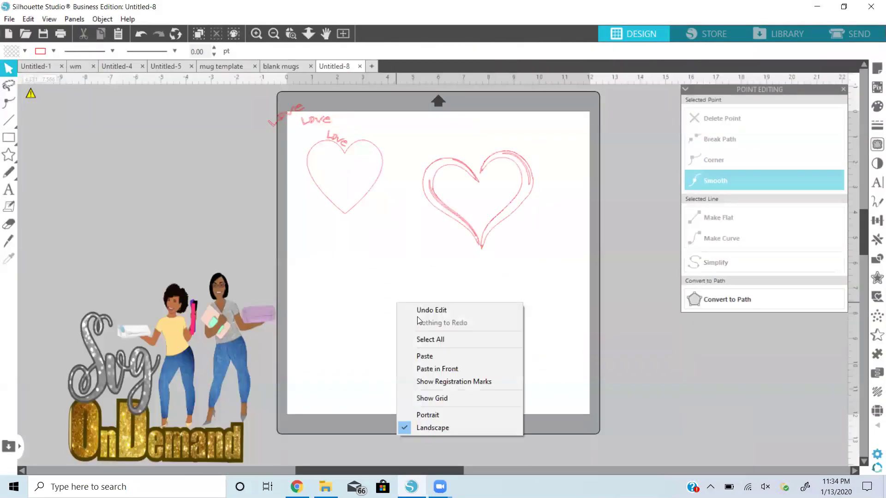
{"action": "left_click", "coordinate": [437, 359]}
{"action": "left_click_drag", "start_coordinate": [446, 299], "coordinate": [442, 347]}
Check the cut lines in the Send view and nudge the sketchy outline heart up and right
{"action": "left_click", "coordinate": [846, 32]}
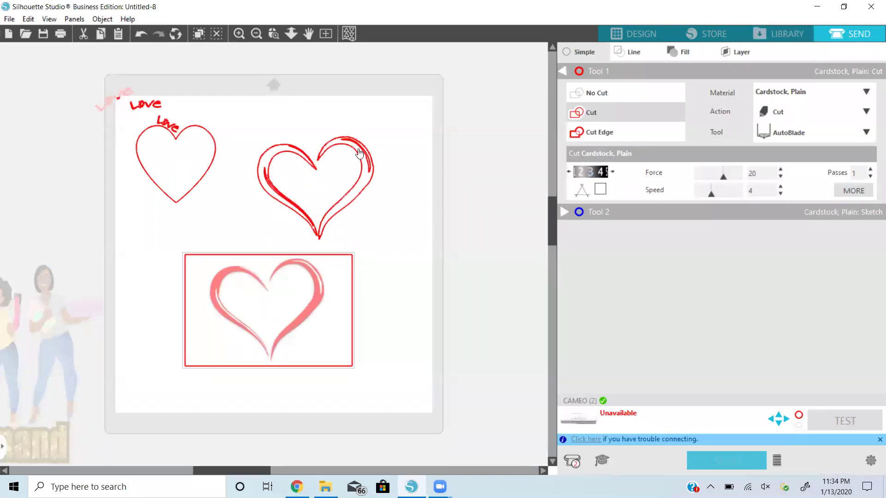
{"action": "left_click", "coordinate": [333, 185]}
{"action": "left_click", "coordinate": [358, 185]}
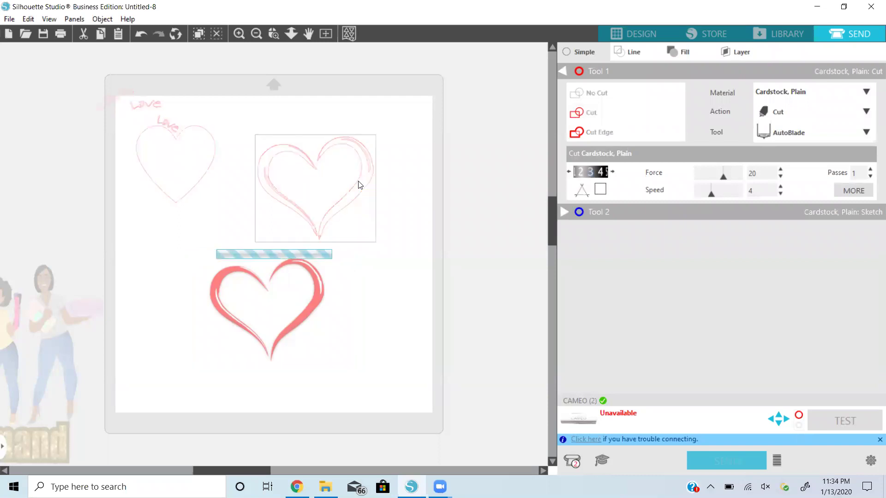
{"action": "mouse_move", "coordinate": [358, 186]}
{"action": "left_mouse_down"}
{"action": "mouse_move", "coordinate": [352, 180]}
{"action": "mouse_move", "coordinate": [367, 177]}
{"action": "left_mouse_up"}
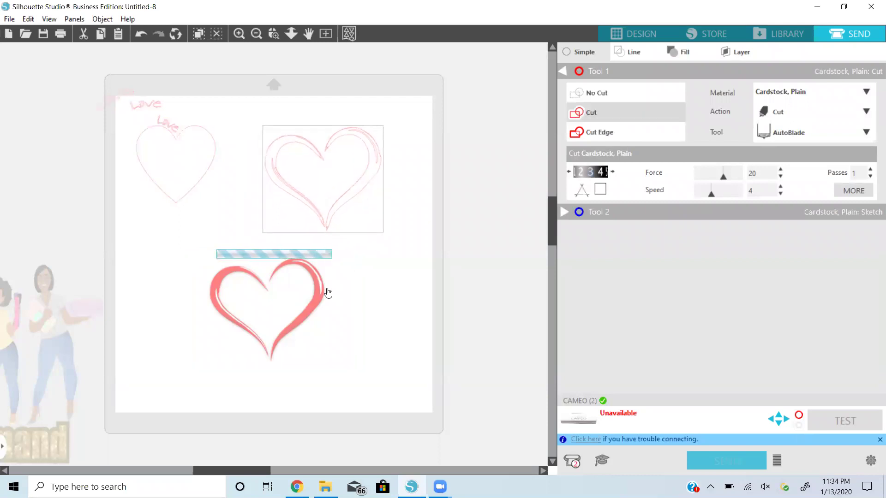
{"action": "left_click", "coordinate": [306, 331]}
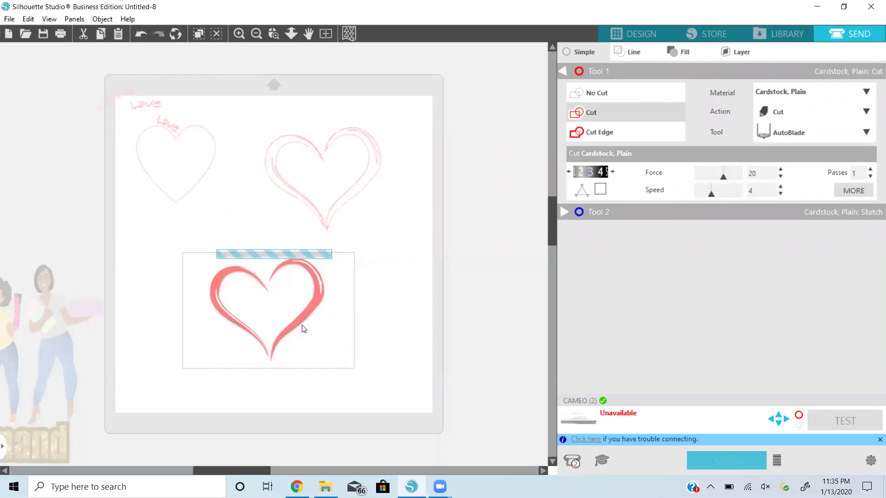
Delete the pasted red heart picture from the Silhouette mat
{"action": "left_click", "coordinate": [632, 33]}
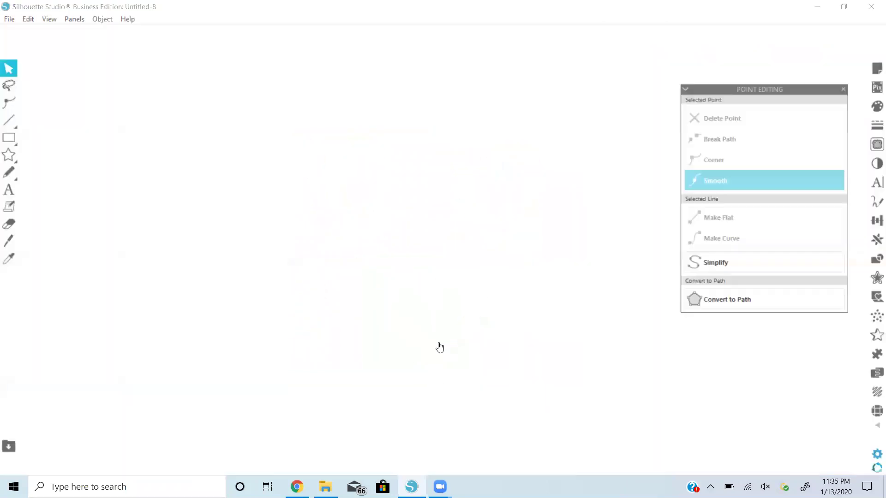
{"action": "key", "text": "Delete"}
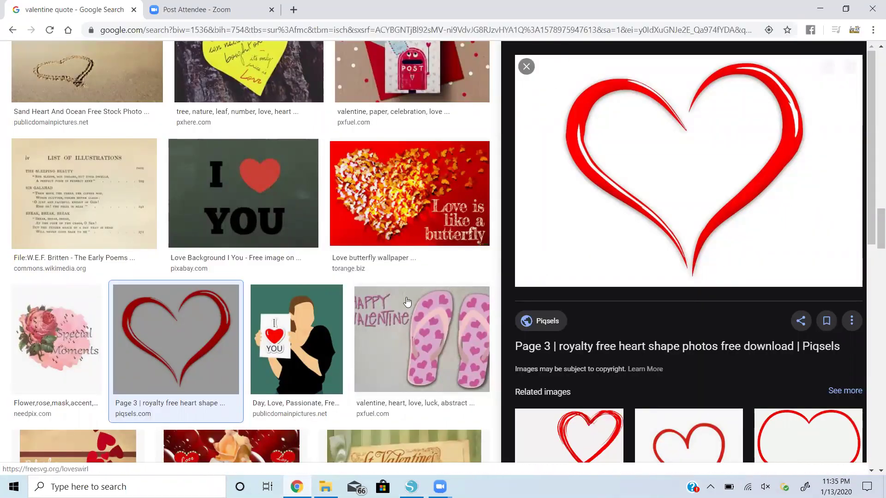
{"action": "key", "text": "Escape"}
In Google Images, find the 'My UNIX will go on' heart image and copy it
{"action": "scroll", "coordinate": [407, 303], "scroll_direction": "down", "scroll_amount": 10}
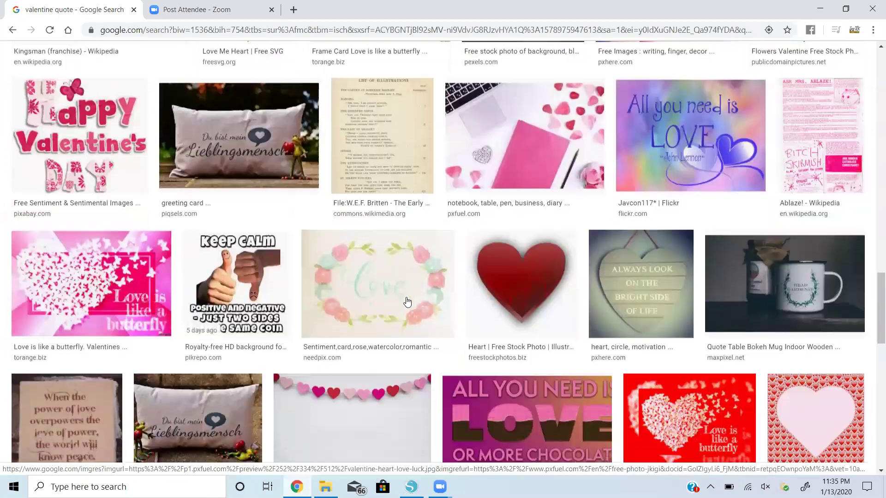
{"action": "scroll", "coordinate": [407, 302], "scroll_direction": "down", "scroll_amount": 5}
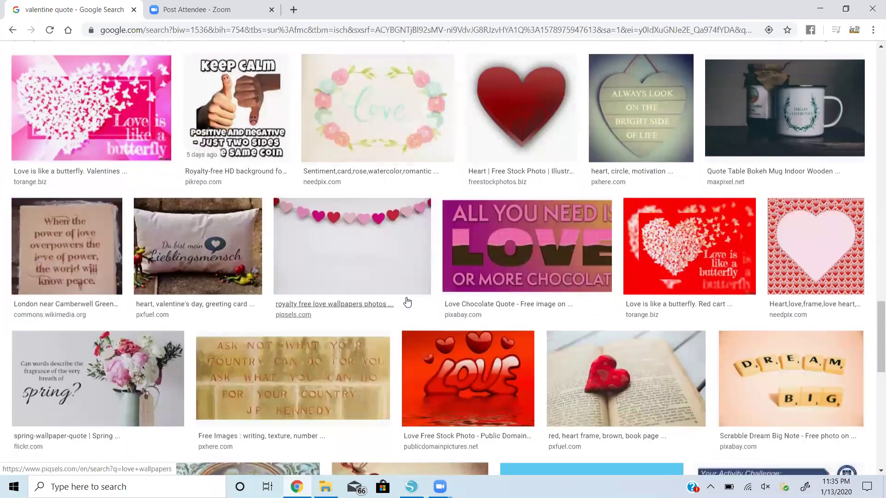
{"action": "scroll", "coordinate": [407, 302], "scroll_direction": "down", "scroll_amount": 3}
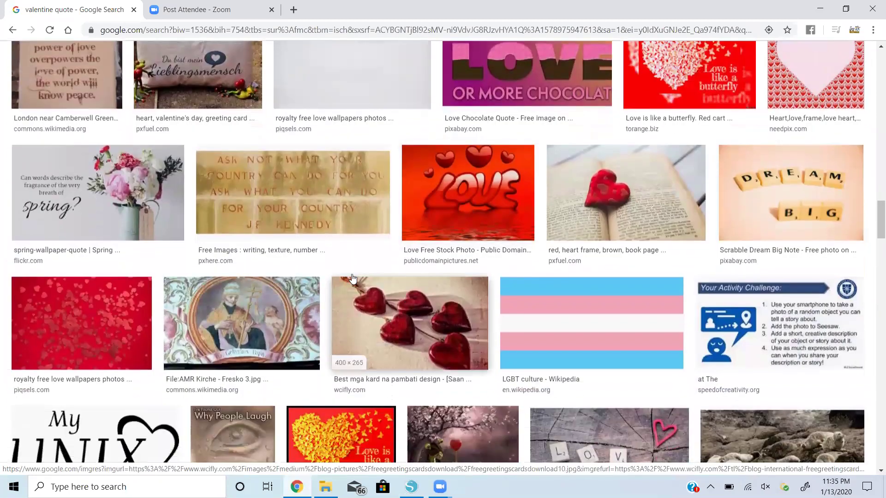
{"action": "scroll", "coordinate": [257, 250], "scroll_direction": "down", "scroll_amount": 1}
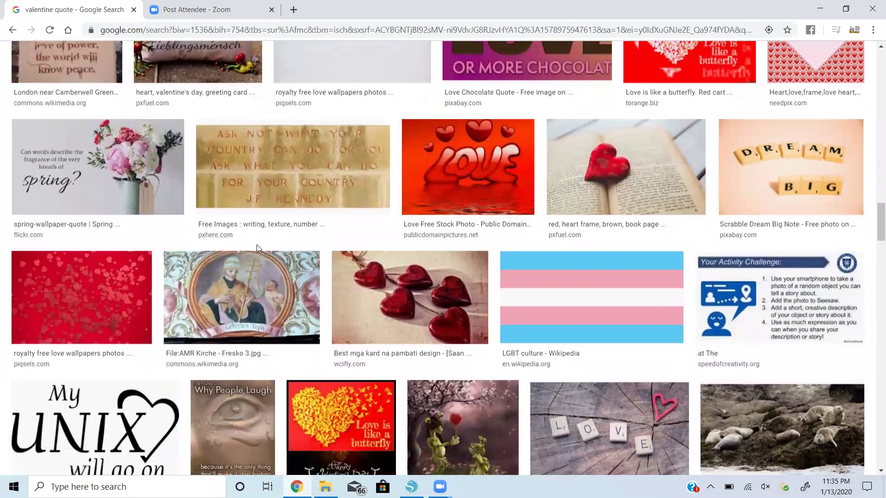
{"action": "scroll", "coordinate": [257, 249], "scroll_direction": "down", "scroll_amount": 2}
{"action": "scroll", "coordinate": [138, 247], "scroll_direction": "down", "scroll_amount": 1}
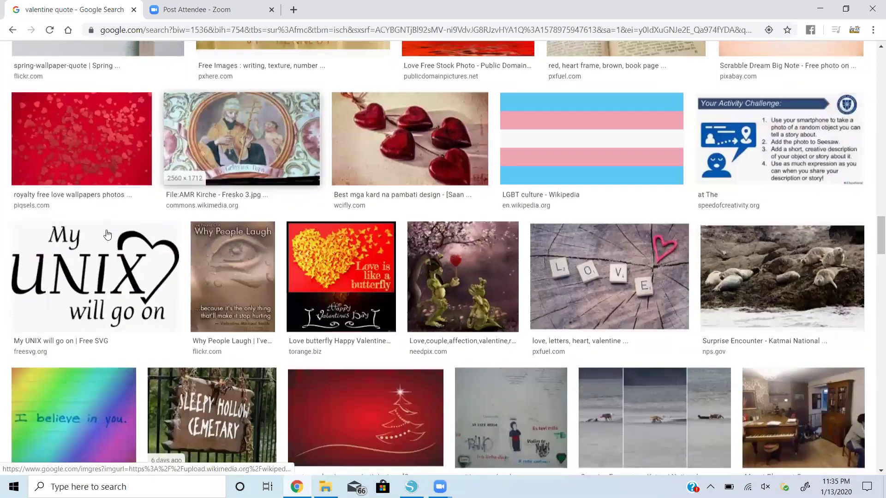
{"action": "left_click", "coordinate": [133, 275]}
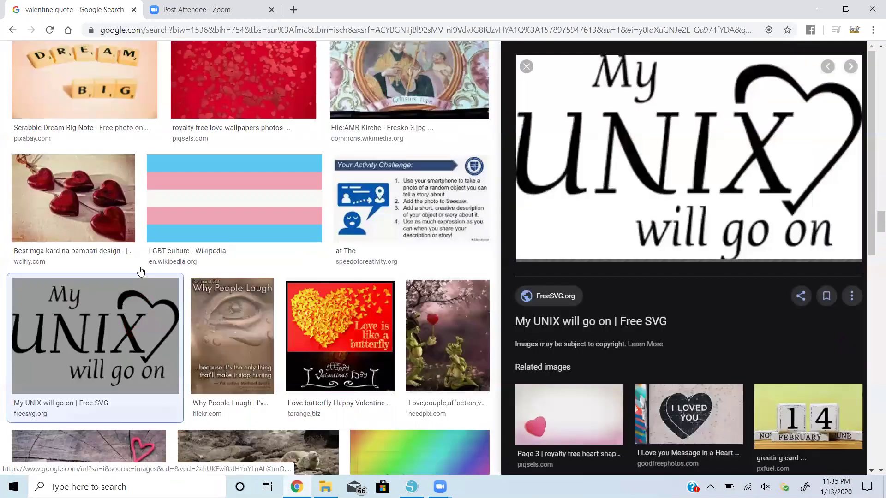
{"action": "right_click", "coordinate": [696, 128]}
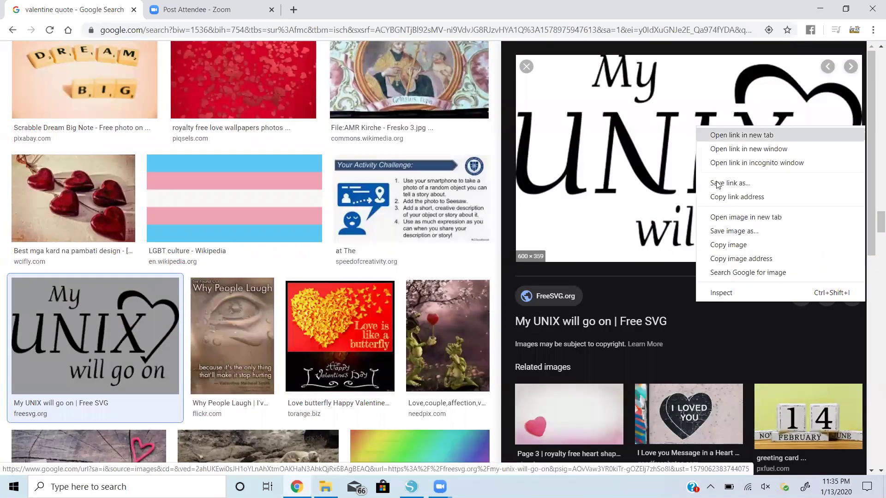
{"action": "left_click", "coordinate": [730, 245]}
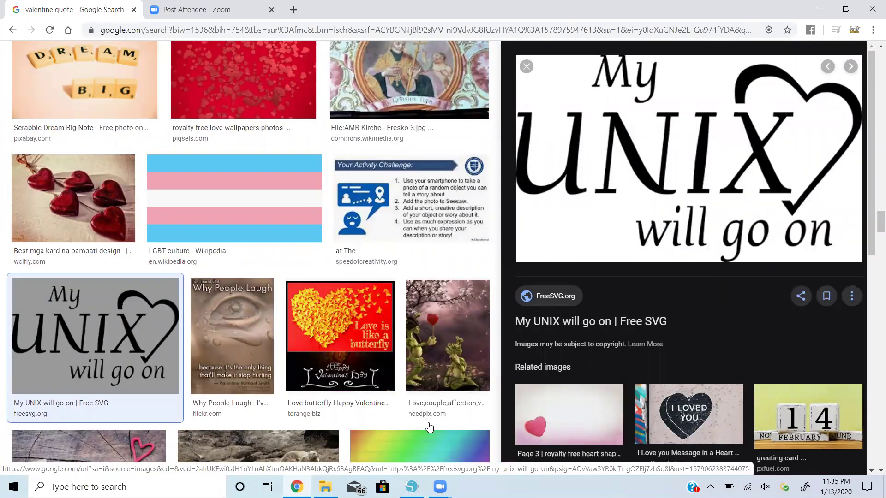
Paste the 'My UNIX will go on' image into Silhouette Studio and move it lower on the mat
{"action": "left_click", "coordinate": [439, 487]}
{"action": "key", "text": "alt+Tab"}
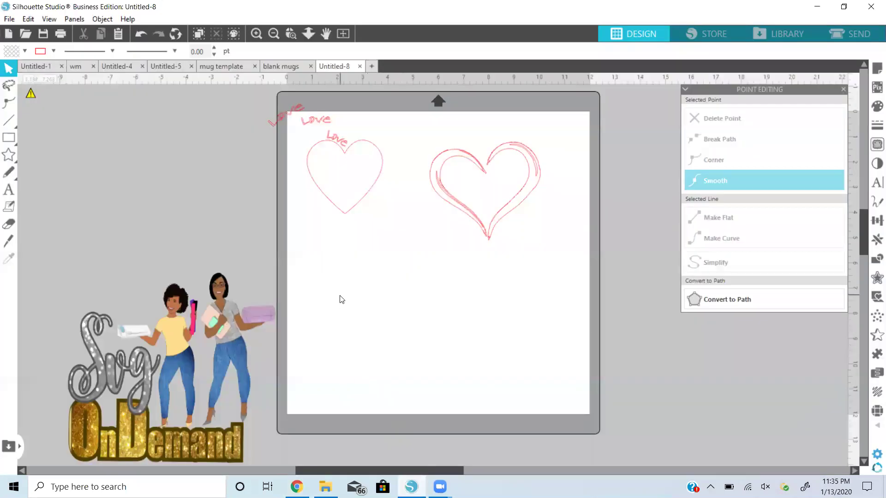
{"action": "right_click", "coordinate": [342, 300]}
{"action": "left_click", "coordinate": [394, 361]}
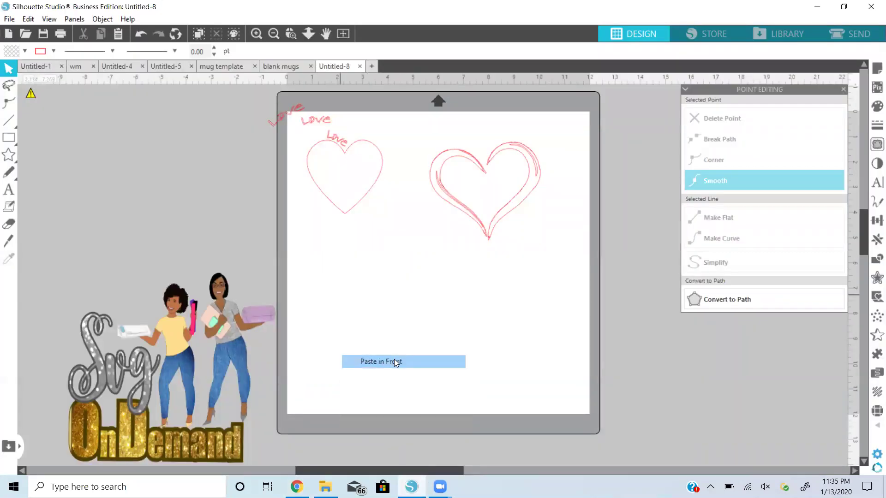
{"action": "left_click_drag", "start_coordinate": [414, 283], "coordinate": [404, 362]}
Trace the whole UNIX image into cut lines with the threshold raised to 70%
{"action": "left_click", "coordinate": [877, 144]}
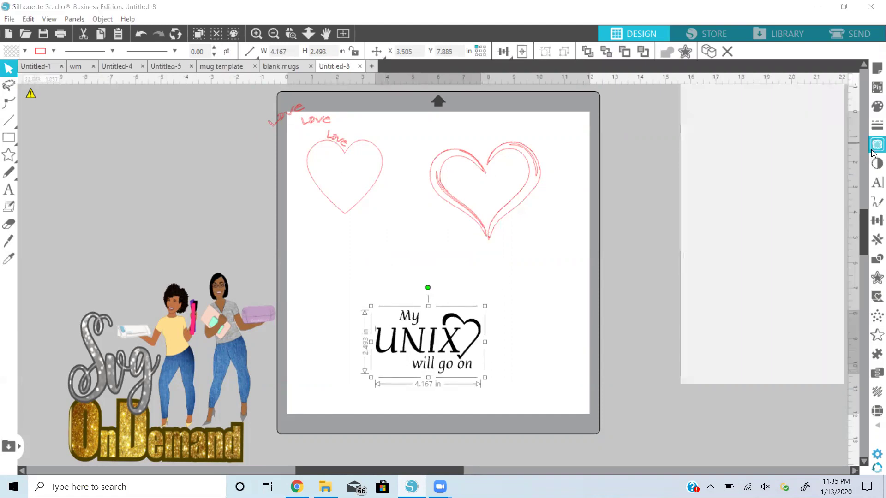
{"action": "left_click", "coordinate": [773, 139]}
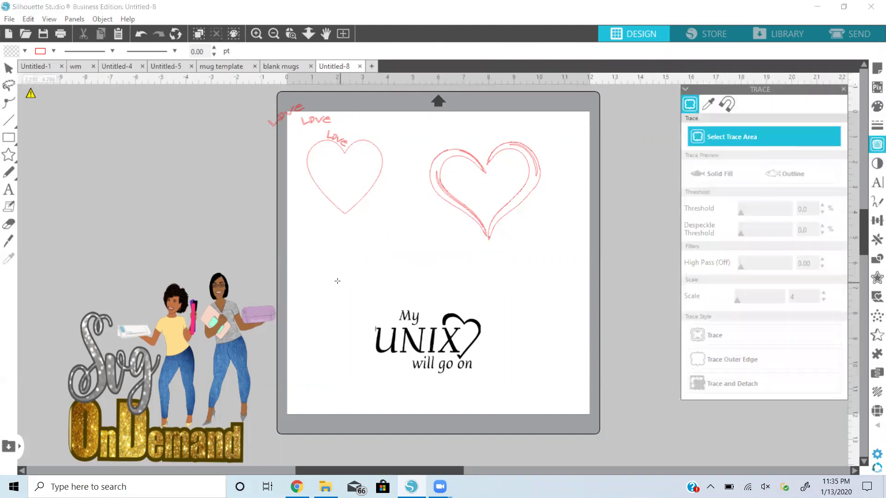
{"action": "left_click_drag", "start_coordinate": [337, 282], "coordinate": [450, 385]}
{"action": "left_click_drag", "start_coordinate": [520, 389], "coordinate": [521, 388]}
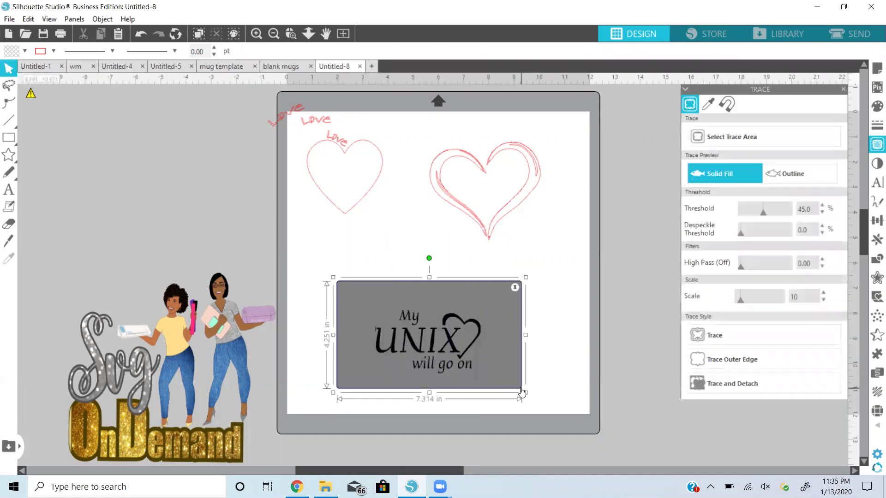
{"action": "left_click_drag", "start_coordinate": [764, 211], "coordinate": [772, 210]}
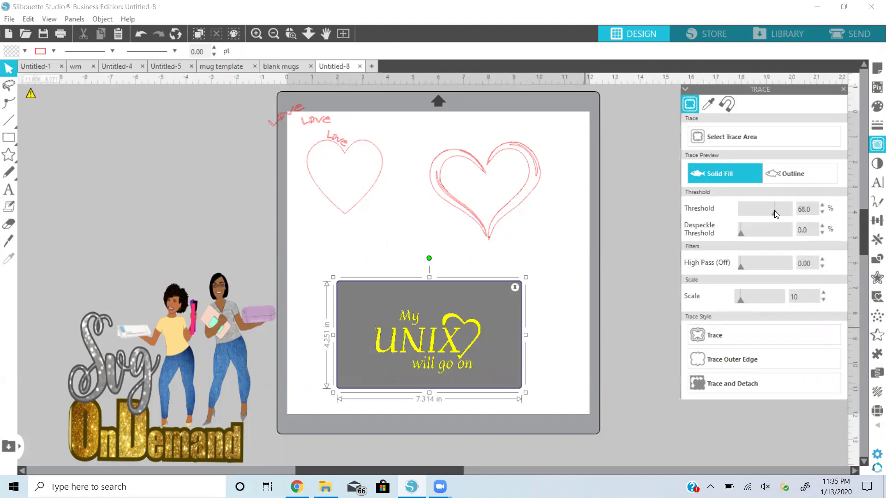
{"action": "left_click", "coordinate": [738, 329]}
Separate the source image from the trace and place the traced outline beside the big heart
{"action": "left_click_drag", "start_coordinate": [451, 323], "coordinate": [426, 247]}
{"action": "mouse_move", "coordinate": [447, 359]}
{"action": "left_mouse_down"}
{"action": "mouse_move", "coordinate": [569, 317]}
{"action": "mouse_move", "coordinate": [610, 248]}
{"action": "left_mouse_up"}
{"action": "left_click", "coordinate": [414, 286]}
Retrace the black UNIX image at a 2.0% threshold and pull the new outline off it
{"action": "left_click_drag", "start_coordinate": [418, 291], "coordinate": [465, 365]}
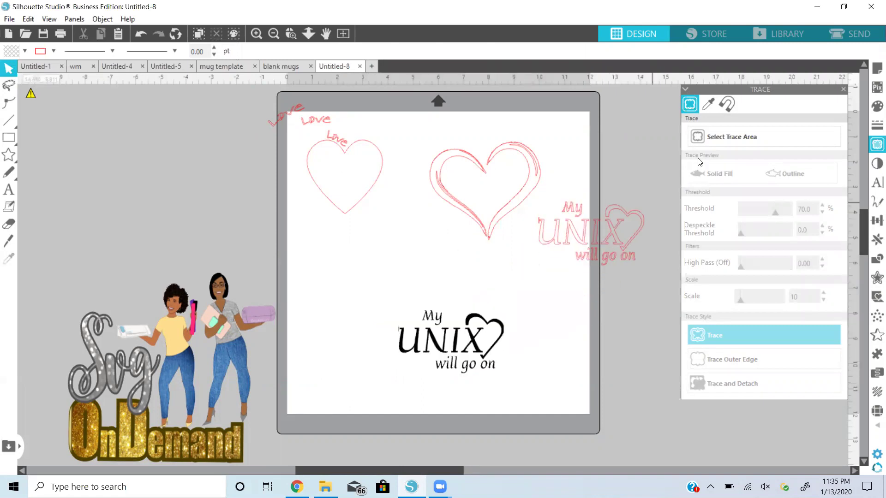
{"action": "left_click", "coordinate": [711, 137]}
{"action": "left_click_drag", "start_coordinate": [366, 295], "coordinate": [467, 348]}
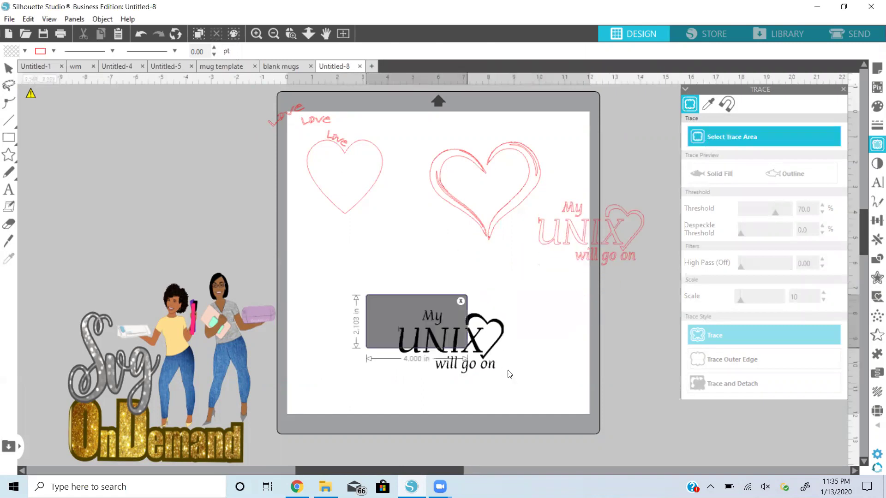
{"action": "mouse_move", "coordinate": [516, 380]}
{"action": "left_mouse_down"}
{"action": "mouse_move", "coordinate": [544, 406]}
{"action": "mouse_move", "coordinate": [538, 396]}
{"action": "left_mouse_up"}
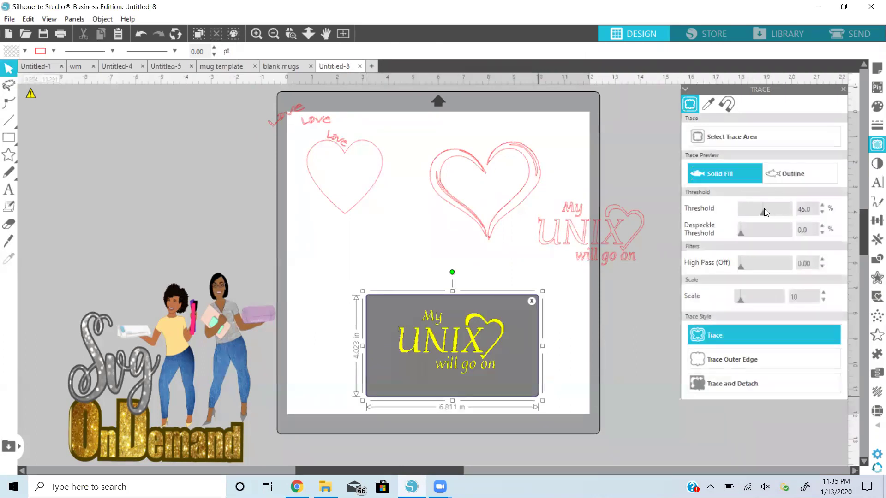
{"action": "left_click_drag", "start_coordinate": [763, 209], "coordinate": [744, 217]}
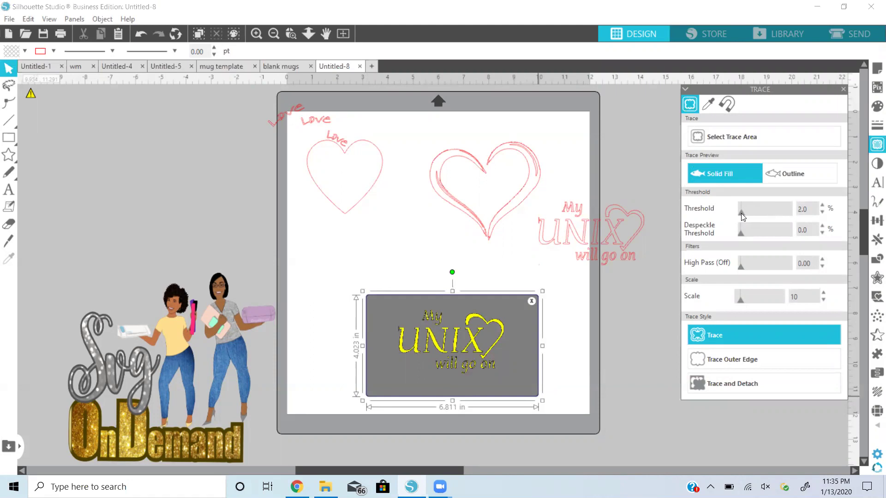
{"action": "left_click_drag", "start_coordinate": [742, 217], "coordinate": [743, 216]}
{"action": "left_click", "coordinate": [731, 333]}
{"action": "mouse_move", "coordinate": [487, 328]}
{"action": "left_mouse_down"}
{"action": "mouse_move", "coordinate": [448, 323]}
{"action": "mouse_move", "coordinate": [408, 261]}
{"action": "left_mouse_up"}
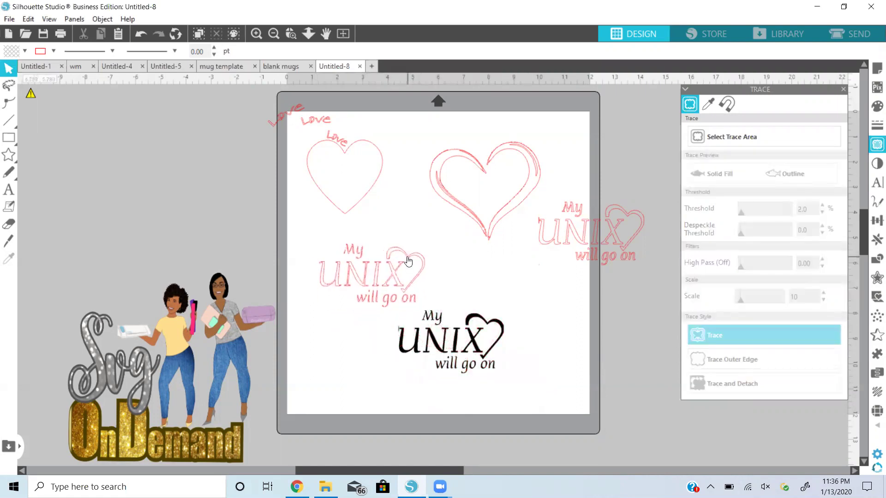
Delete the black original UNIX image and the extra pink outline
{"action": "left_click", "coordinate": [462, 344]}
{"action": "key", "text": "Delete"}
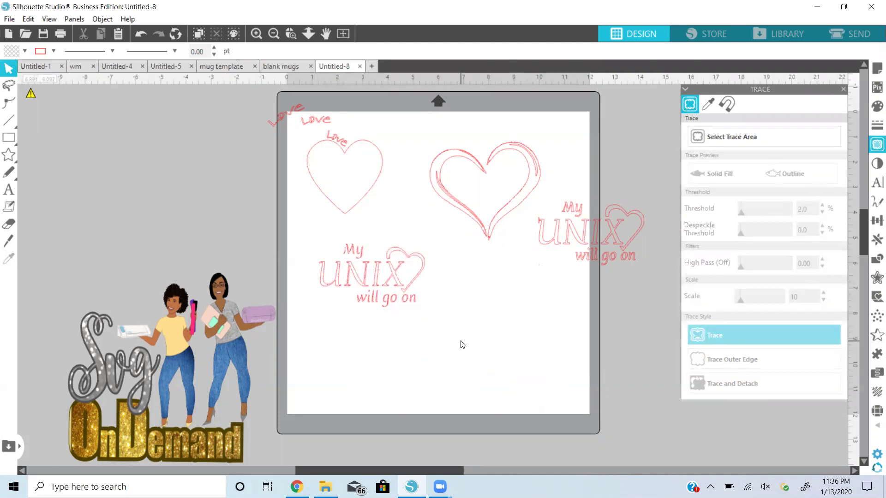
{"action": "left_click", "coordinate": [373, 280]}
{"action": "key", "text": "Delete"}
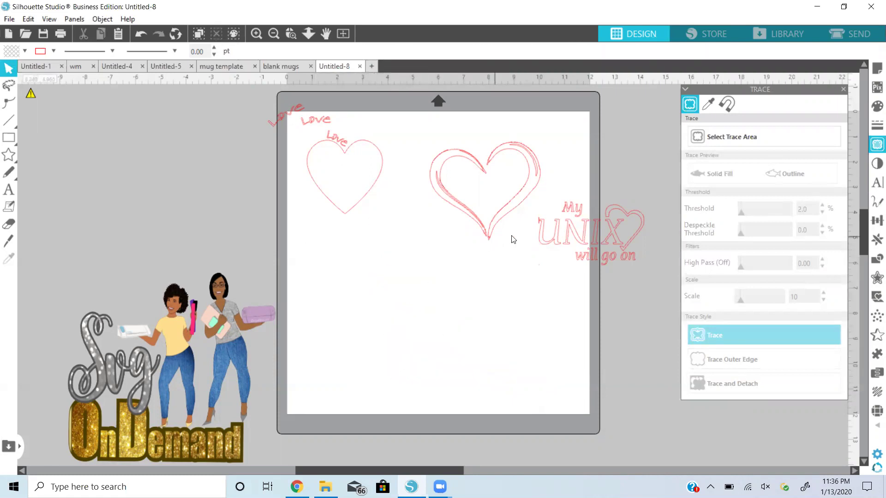
{"action": "key", "text": "ctrl+z"}
{"action": "key", "text": "ctrl+z"}
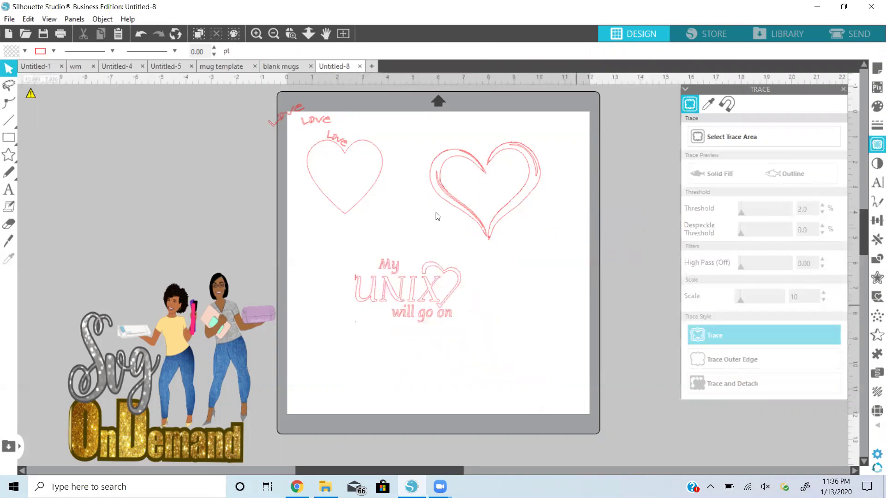
Give all three designs a red fill and red line colour
{"action": "key", "text": "ctrl+a"}
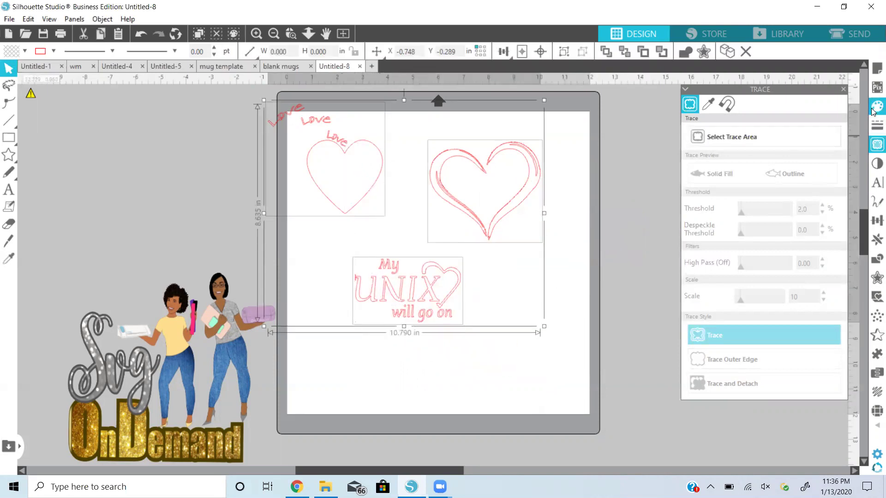
{"action": "left_click", "coordinate": [873, 111]}
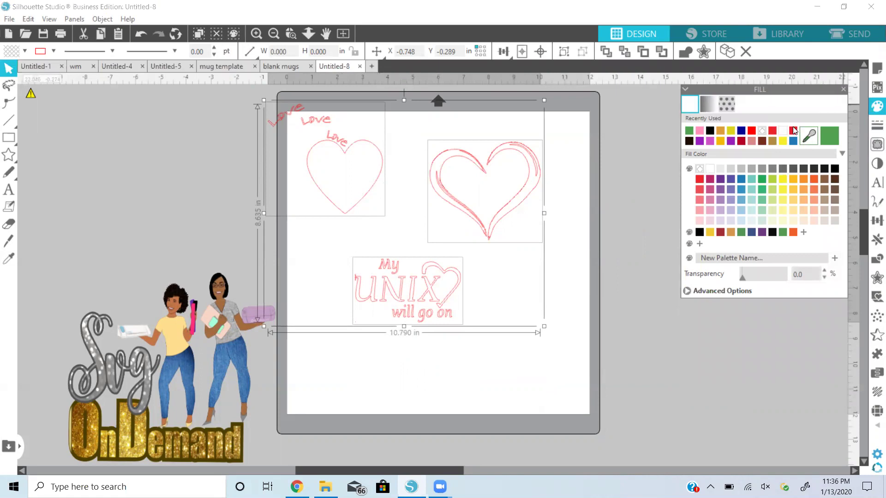
{"action": "left_click", "coordinate": [700, 179]}
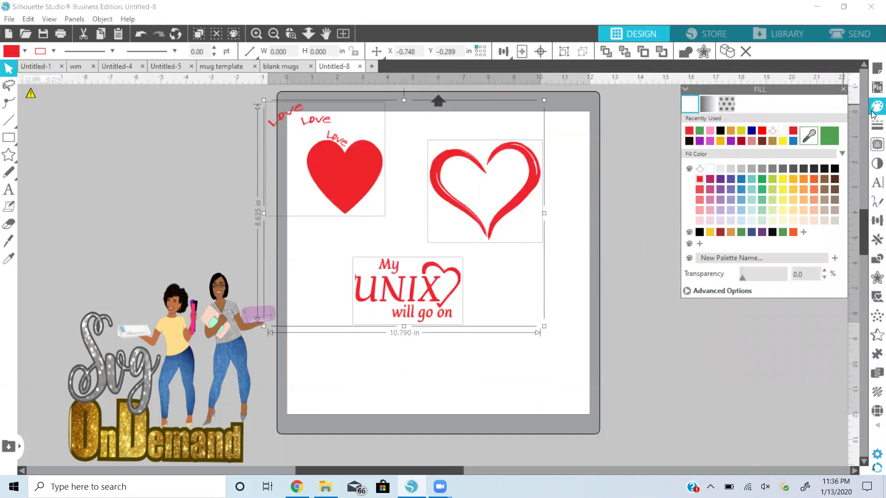
{"action": "left_click", "coordinate": [877, 124]}
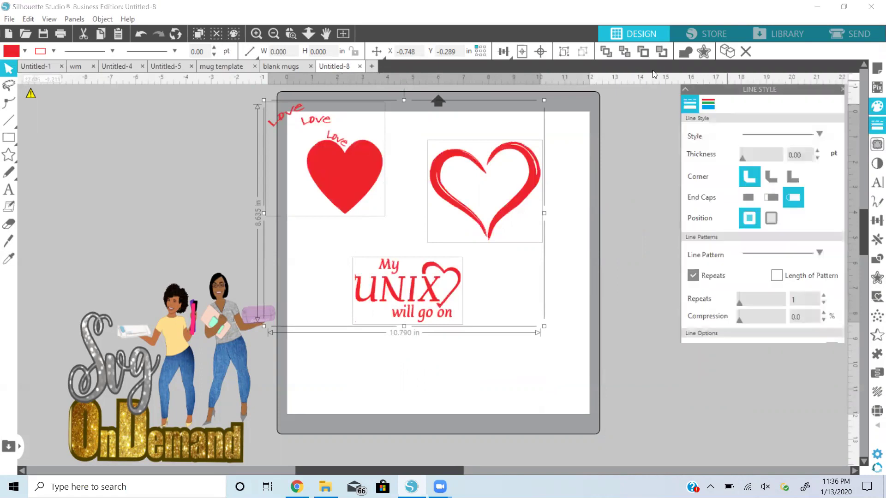
{"action": "left_click", "coordinate": [708, 103]}
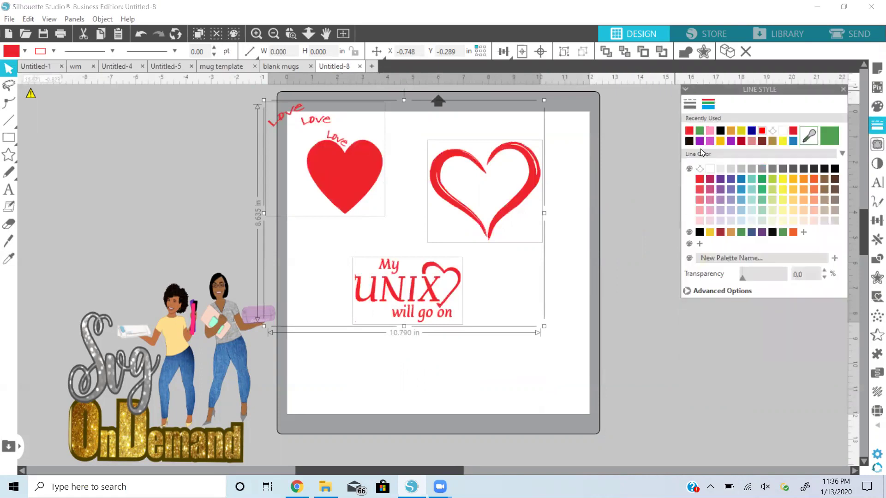
{"action": "left_click", "coordinate": [700, 179]}
Move the 'My UNIX will go on' design to the mat's top-right corner
{"action": "left_click", "coordinate": [514, 286]}
{"action": "left_click", "coordinate": [442, 286]}
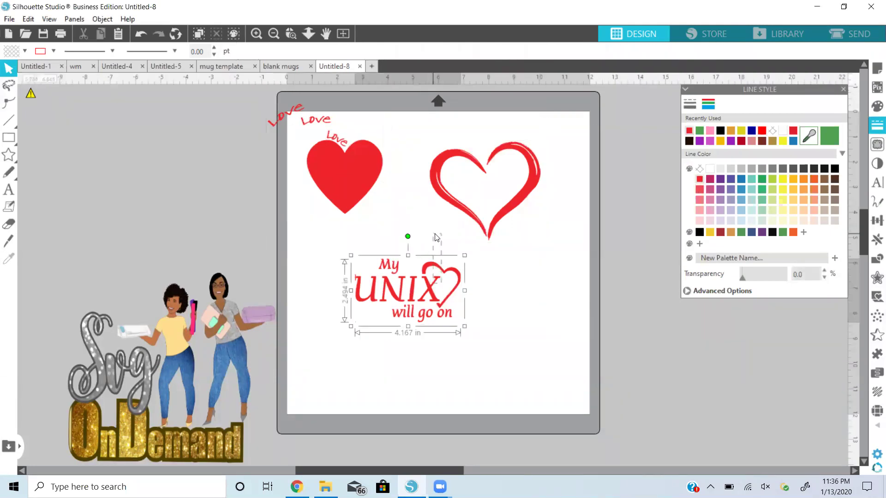
{"action": "left_click_drag", "start_coordinate": [425, 268], "coordinate": [602, 94]}
{"action": "left_click", "coordinate": [297, 487]}
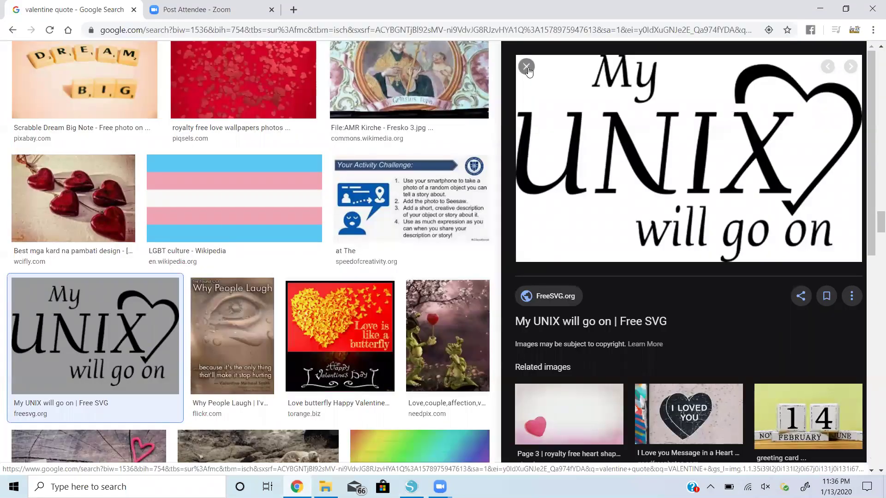
In Google Images, find the red sketchy 'Love' lettering picture and copy it
{"action": "left_click", "coordinate": [528, 69]}
{"action": "scroll", "coordinate": [489, 297], "scroll_direction": "down", "scroll_amount": 6}
{"action": "scroll", "coordinate": [492, 300], "scroll_direction": "down", "scroll_amount": 6}
{"action": "scroll", "coordinate": [491, 300], "scroll_direction": "down", "scroll_amount": 8}
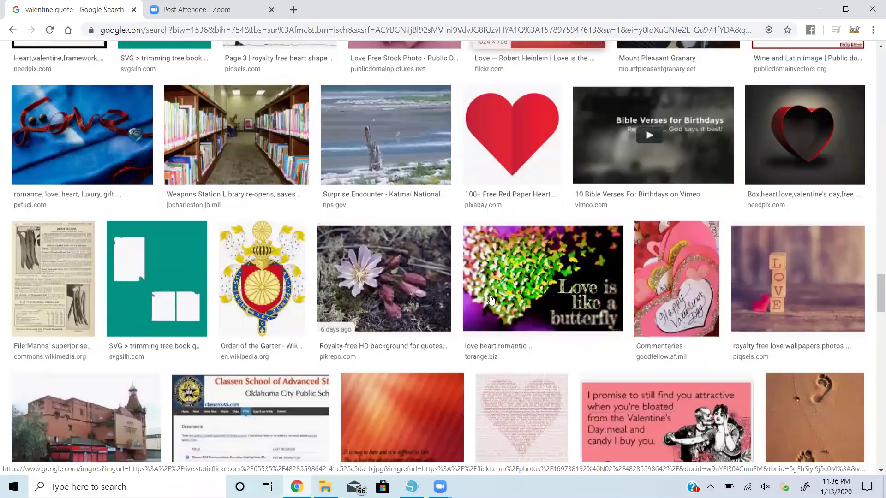
{"action": "scroll", "coordinate": [492, 300], "scroll_direction": "down", "scroll_amount": 4}
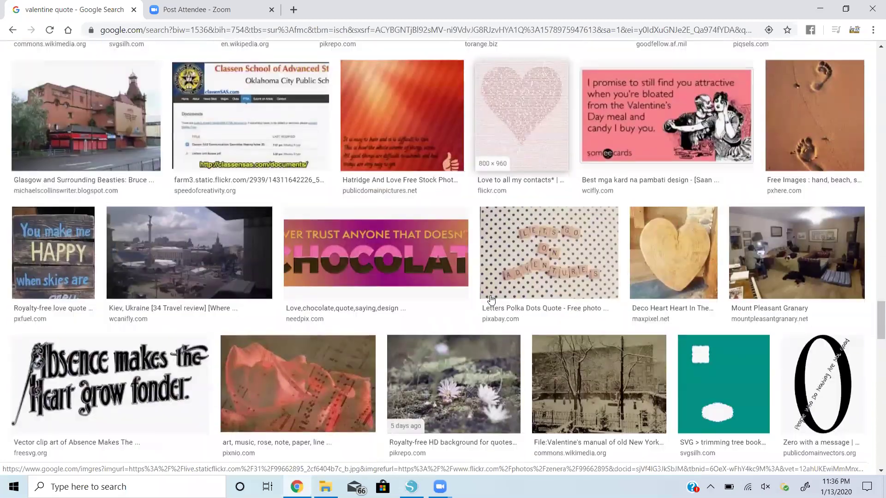
{"action": "left_click", "coordinate": [490, 295]}
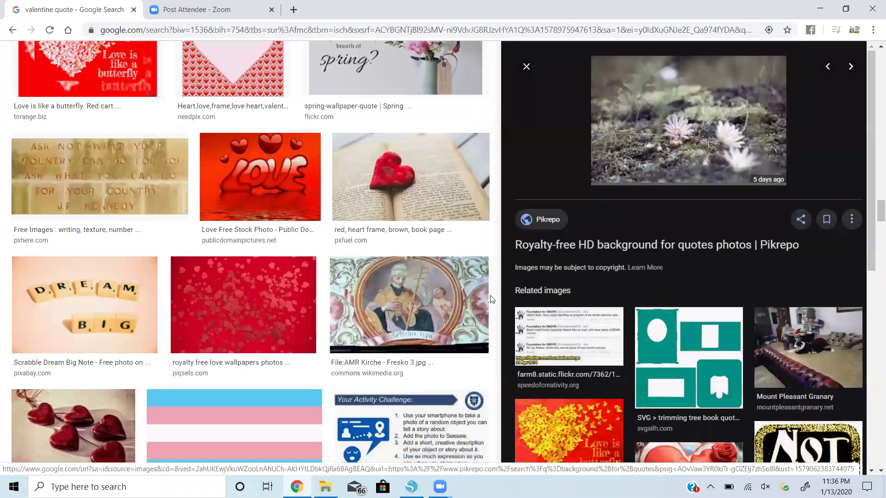
{"action": "left_click", "coordinate": [526, 68]}
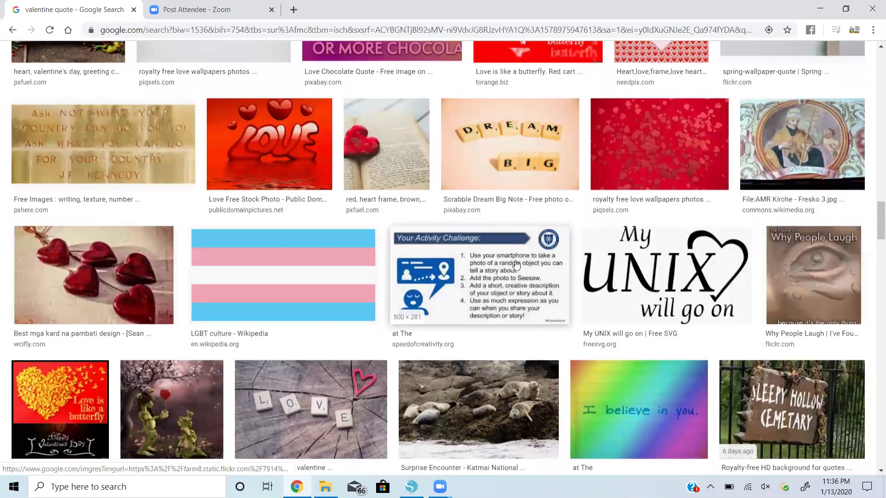
{"action": "scroll", "coordinate": [515, 264], "scroll_direction": "down", "scroll_amount": 5}
{"action": "scroll", "coordinate": [516, 265], "scroll_direction": "down", "scroll_amount": 8}
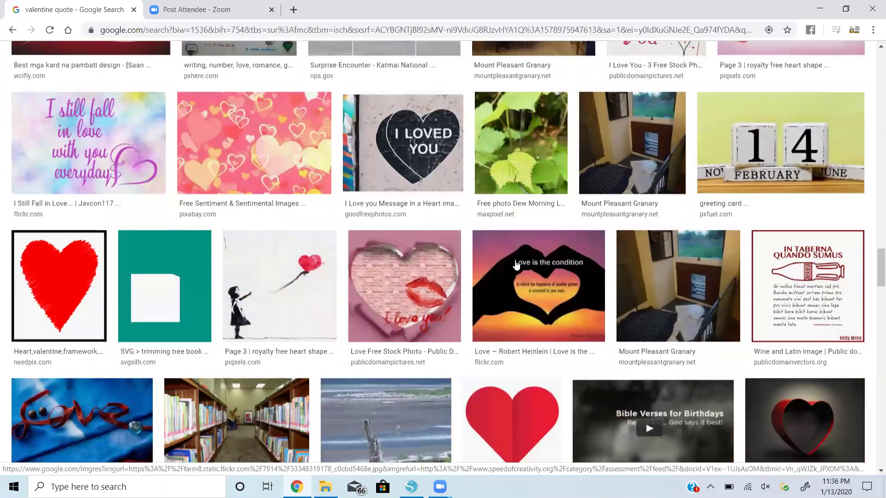
{"action": "scroll", "coordinate": [515, 264], "scroll_direction": "down", "scroll_amount": 9}
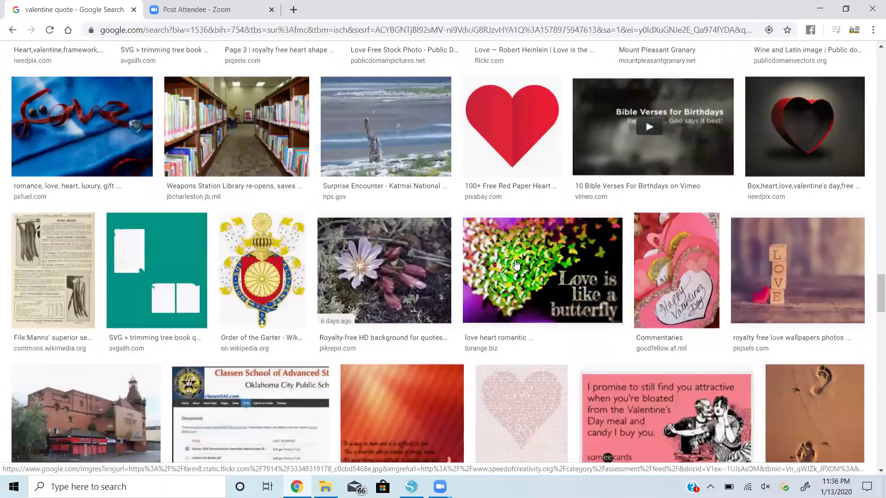
{"action": "scroll", "coordinate": [516, 264], "scroll_direction": "down", "scroll_amount": 6}
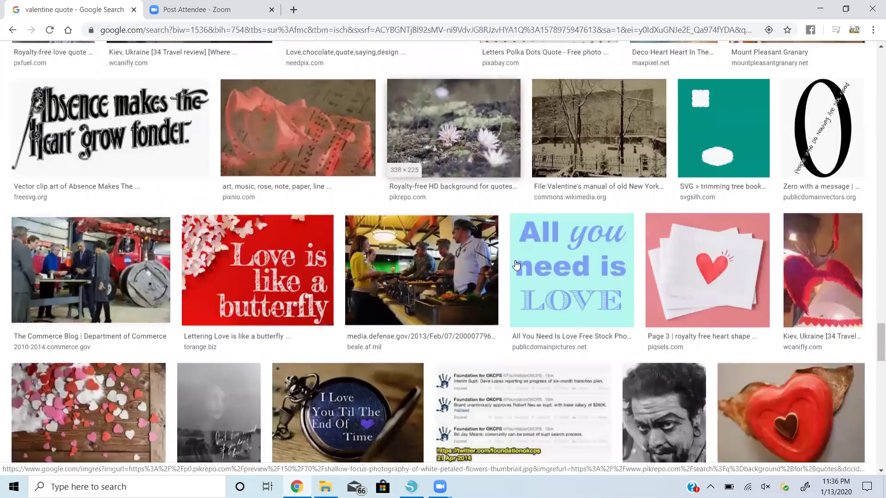
{"action": "scroll", "coordinate": [516, 265], "scroll_direction": "down", "scroll_amount": 7}
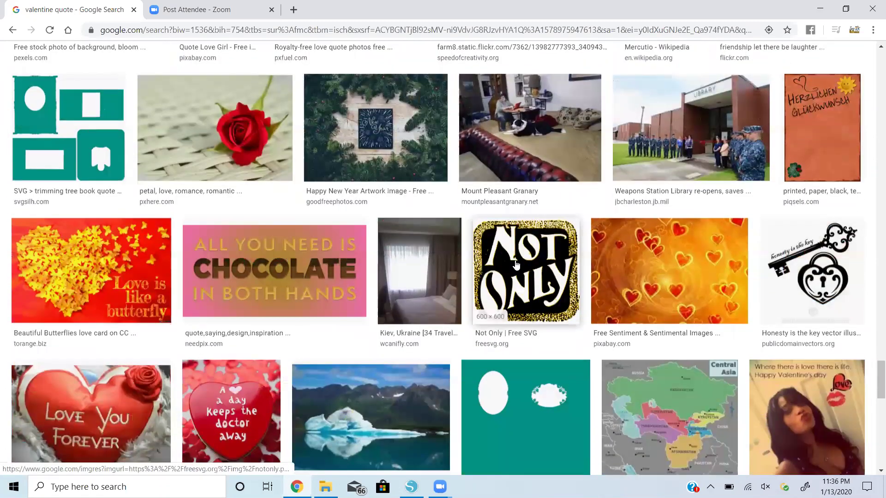
{"action": "scroll", "coordinate": [516, 265], "scroll_direction": "down", "scroll_amount": 4}
{"action": "scroll", "coordinate": [516, 264], "scroll_direction": "down", "scroll_amount": 6}
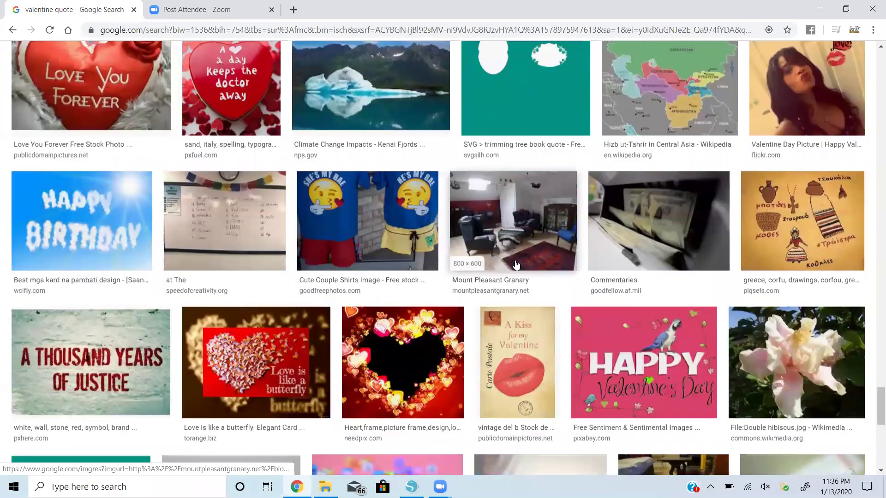
{"action": "scroll", "coordinate": [516, 264], "scroll_direction": "down", "scroll_amount": 6}
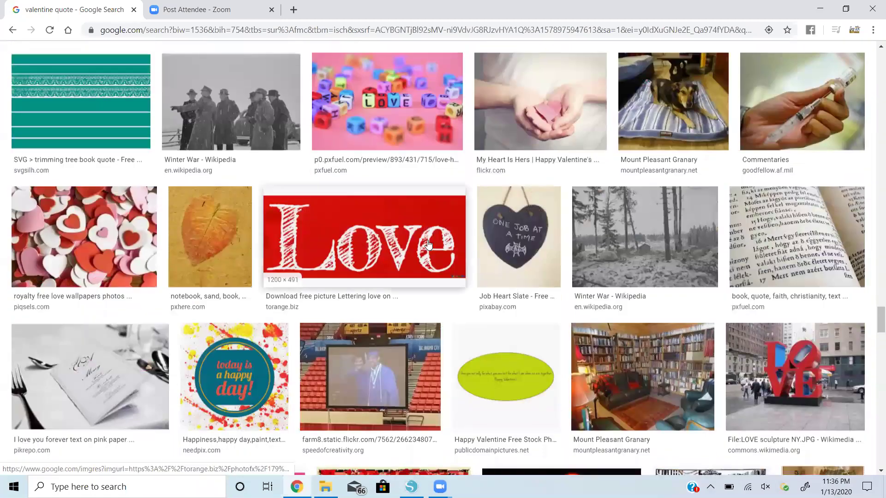
{"action": "left_click", "coordinate": [428, 245]}
{"action": "right_click", "coordinate": [628, 125]}
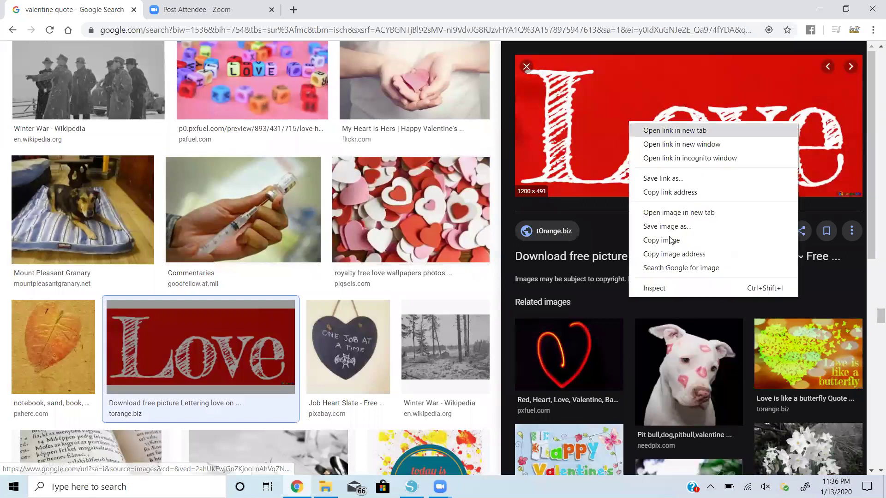
{"action": "left_click", "coordinate": [659, 241]}
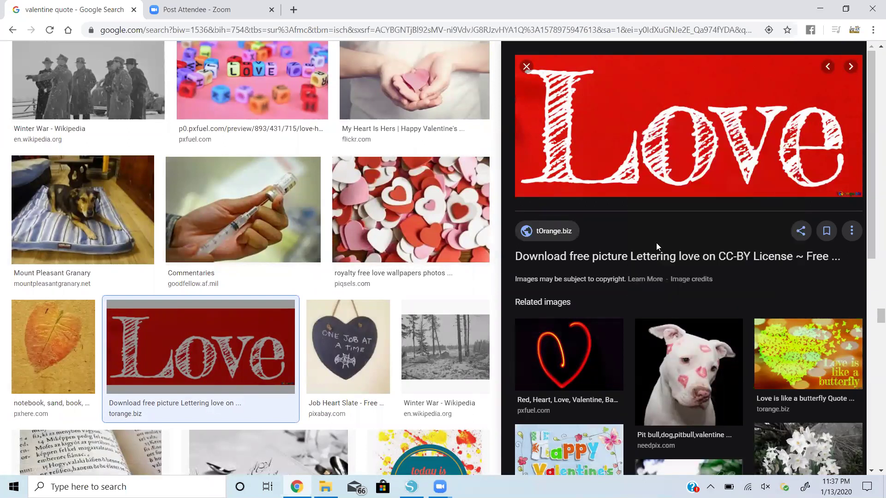
Paste the Love picture onto the lower Silhouette mat and nudge it slightly up-right
{"action": "key", "text": "alt+Tab"}
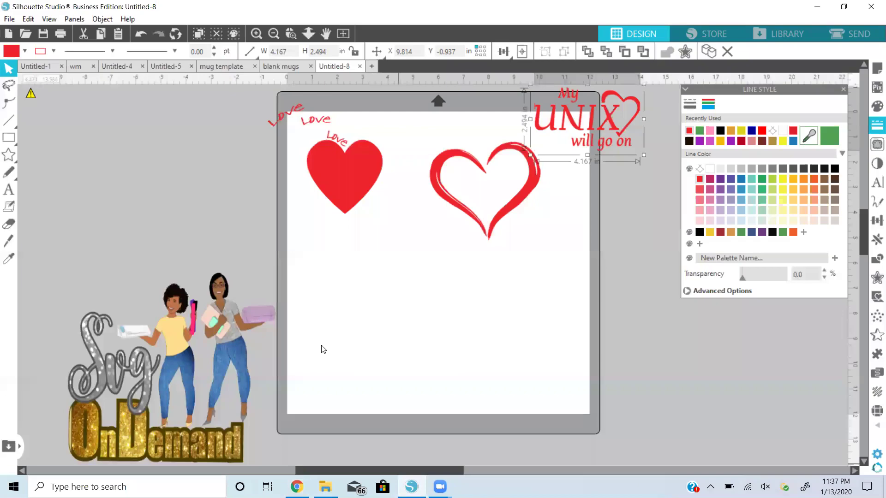
{"action": "right_click", "coordinate": [321, 347]}
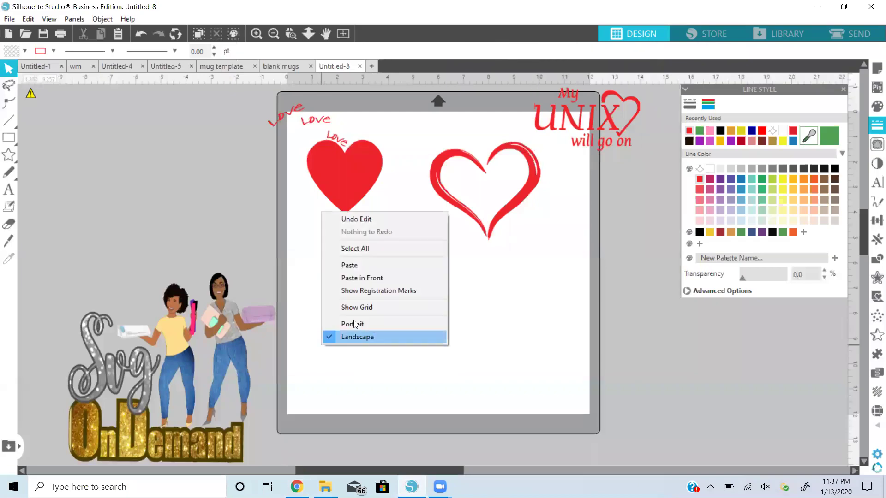
{"action": "left_click", "coordinate": [371, 276]}
{"action": "left_click_drag", "start_coordinate": [437, 363], "coordinate": [441, 360]}
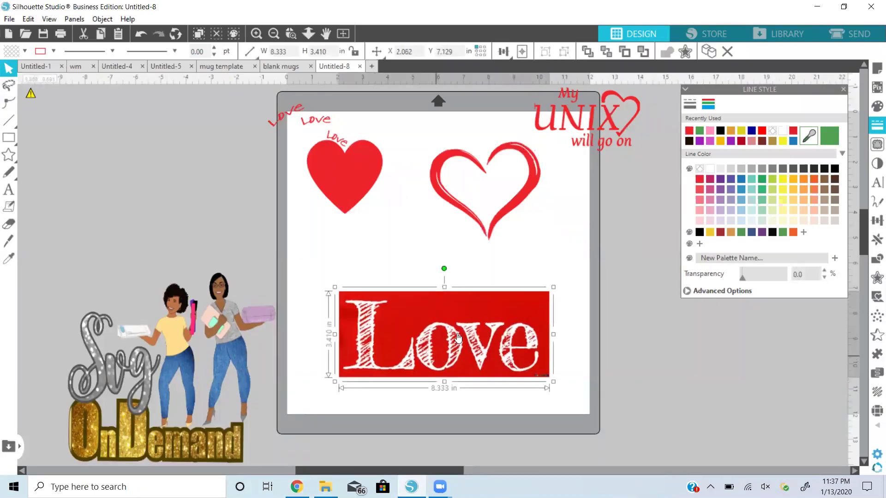
Trace the red Love image at a 45% threshold, then delete the original picture
{"action": "left_click", "coordinate": [877, 145]}
{"action": "left_click", "coordinate": [762, 137]}
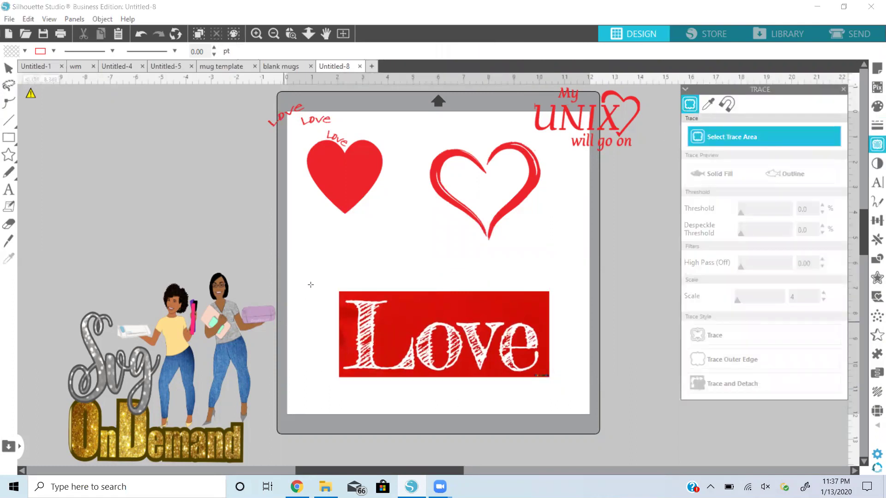
{"action": "mouse_move", "coordinate": [313, 278]}
{"action": "left_mouse_down"}
{"action": "mouse_move", "coordinate": [513, 377]}
{"action": "mouse_move", "coordinate": [586, 388]}
{"action": "left_mouse_up"}
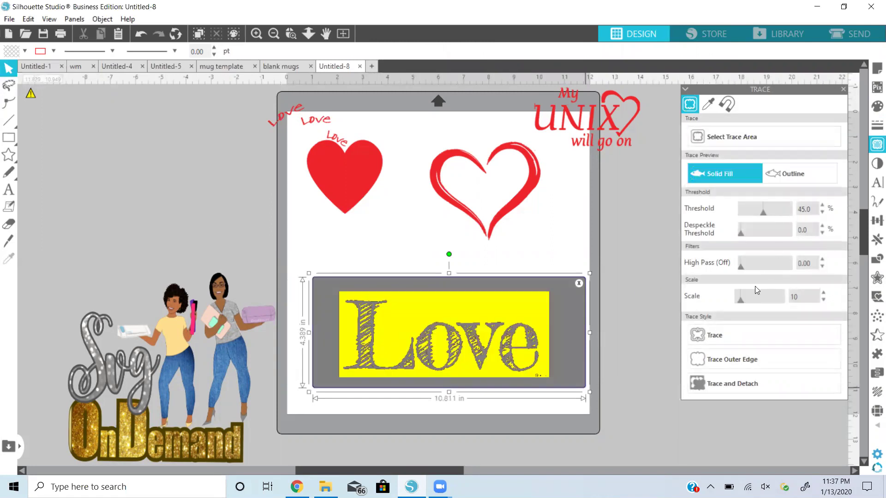
{"action": "left_click", "coordinate": [733, 333]}
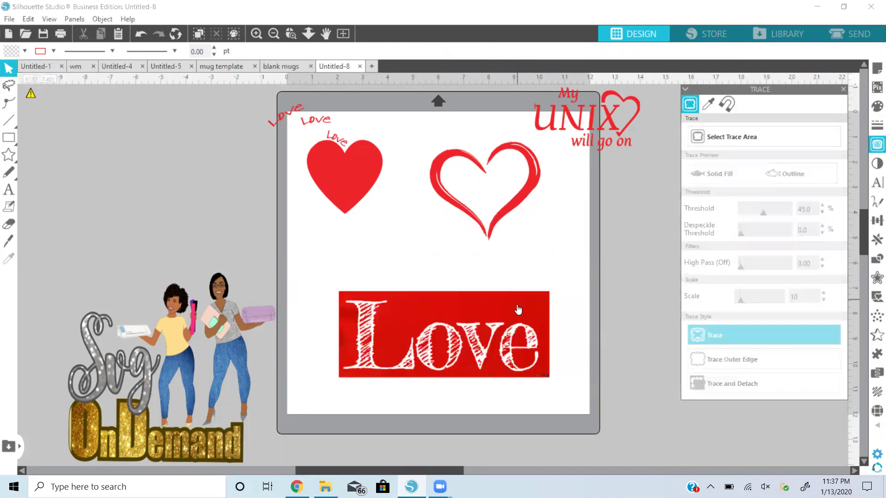
{"action": "left_click_drag", "start_coordinate": [518, 307], "coordinate": [353, 235]}
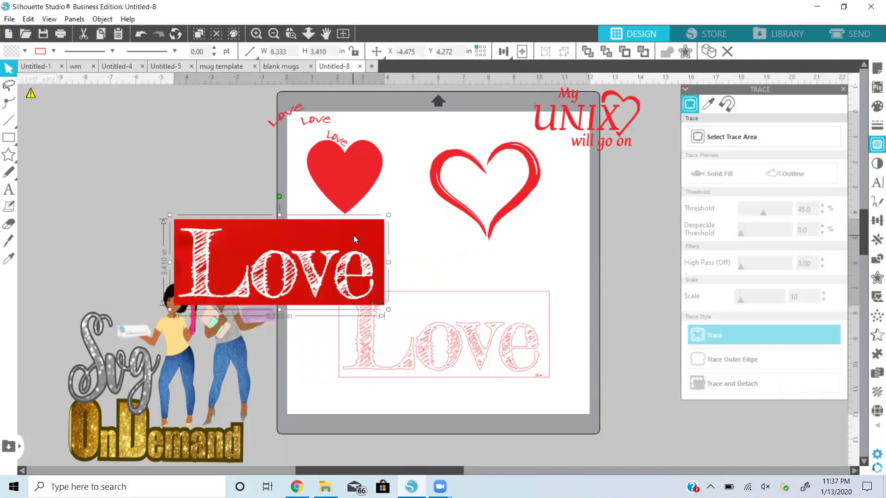
{"action": "key", "text": "Delete"}
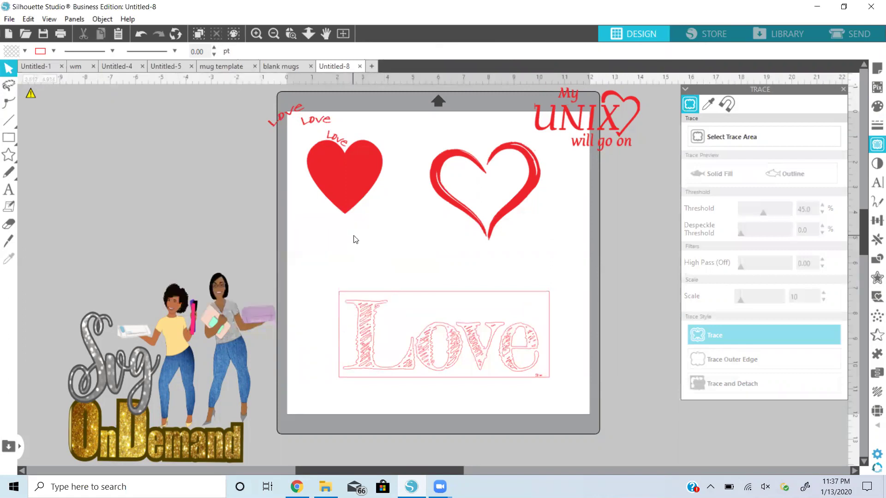
{"action": "left_click", "coordinate": [399, 295]}
{"action": "double_click", "coordinate": [406, 297]}
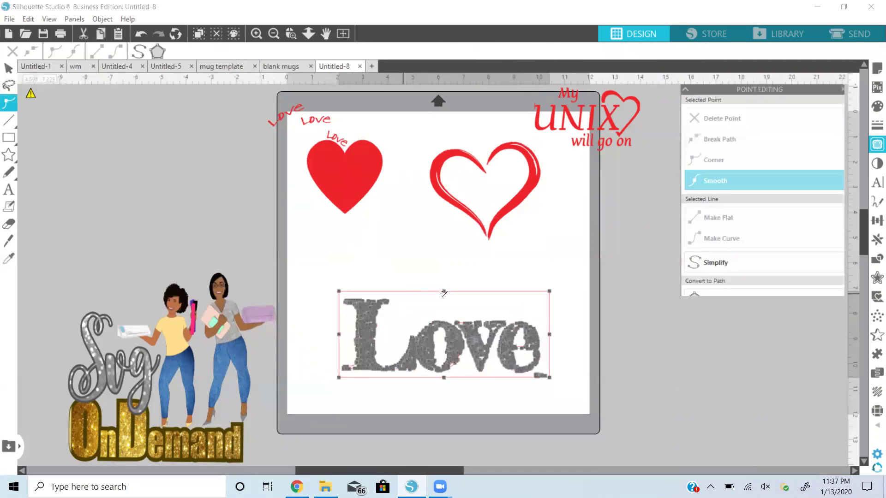
{"action": "left_click", "coordinate": [444, 293]}
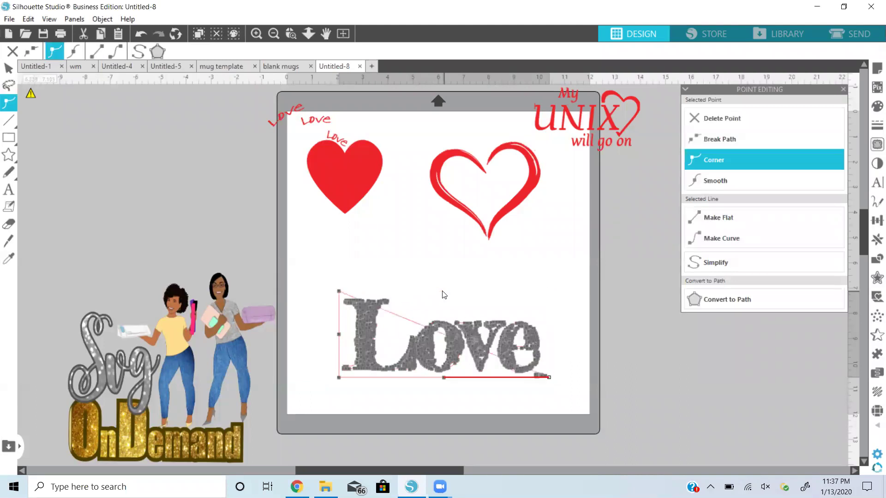
{"action": "left_click", "coordinate": [444, 294]}
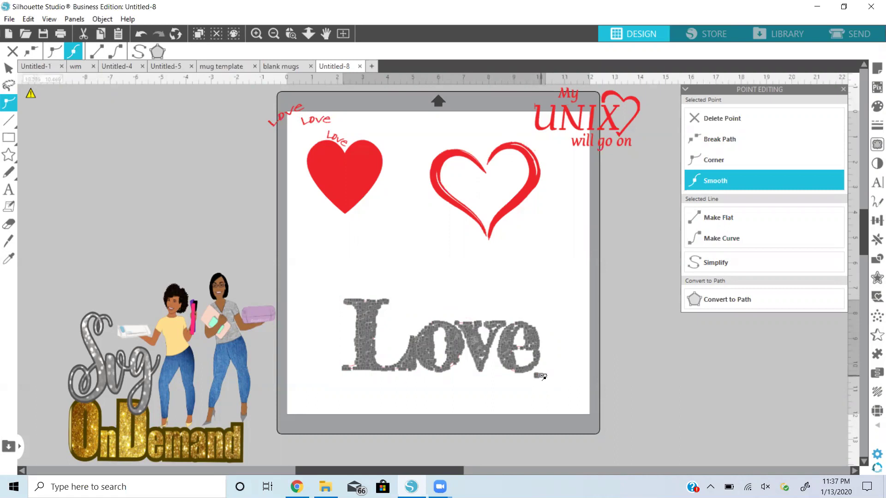
{"action": "left_click", "coordinate": [543, 377]}
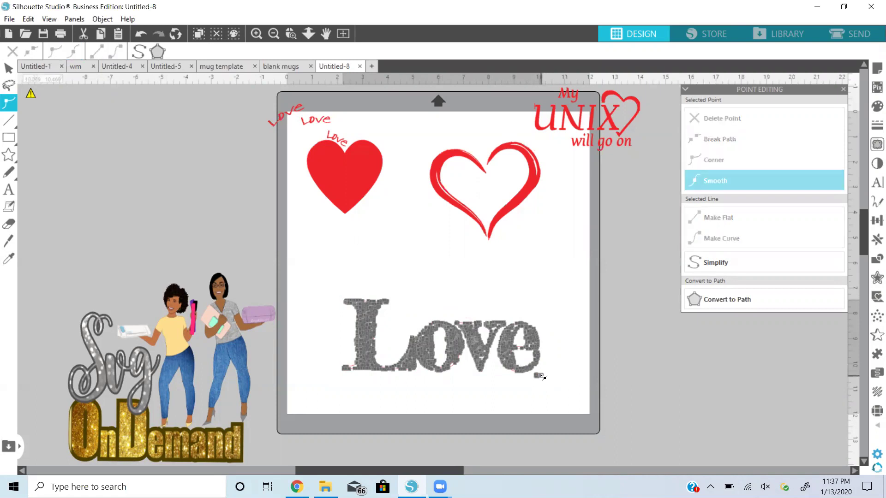
{"action": "left_click", "coordinate": [543, 377]}
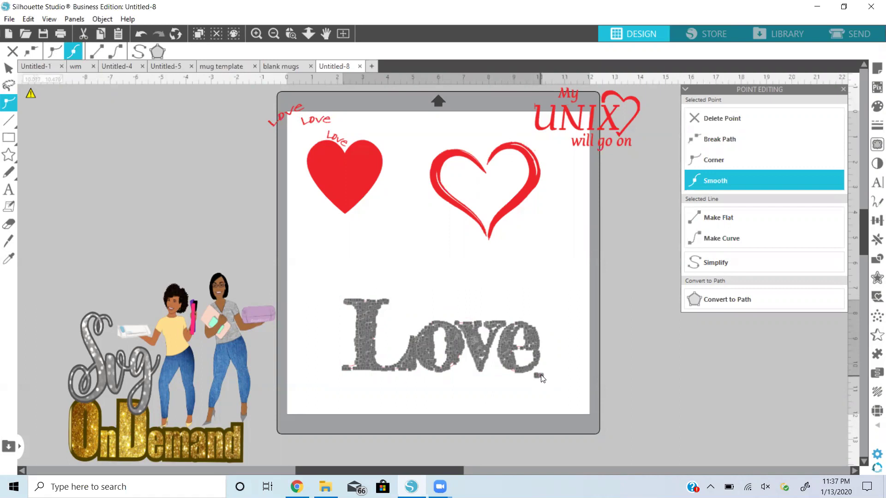
{"action": "left_click", "coordinate": [544, 377]}
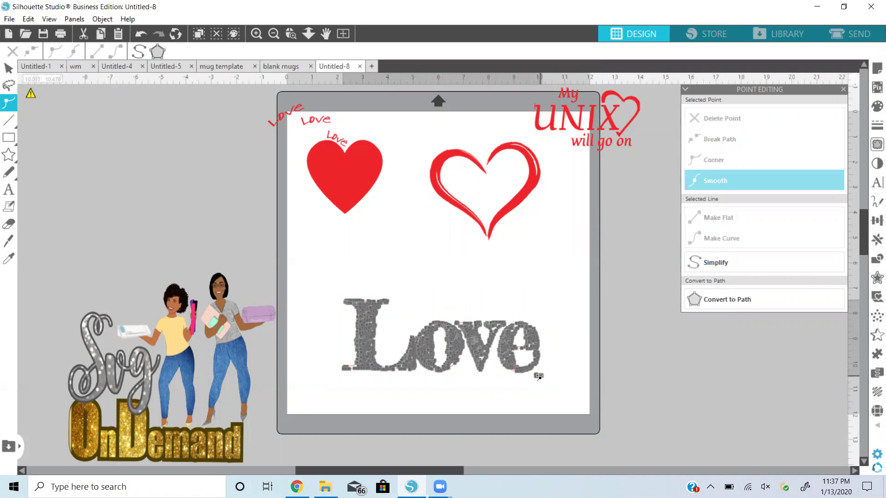
{"action": "left_click", "coordinate": [539, 377]}
{"action": "left_click", "coordinate": [538, 377]}
{"action": "left_click", "coordinate": [538, 377]}
{"action": "left_click", "coordinate": [542, 378]}
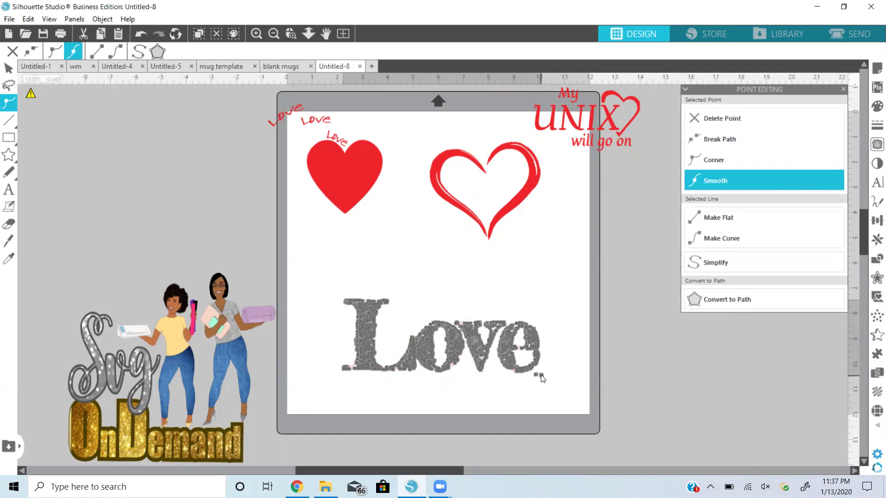
{"action": "left_click", "coordinate": [542, 378]}
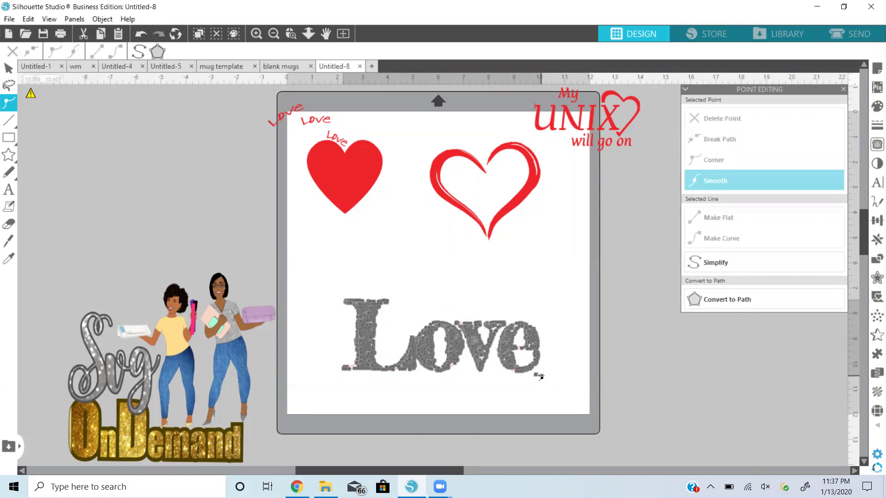
{"action": "left_click", "coordinate": [538, 377]}
{"action": "left_click", "coordinate": [539, 378]}
{"action": "left_click", "coordinate": [542, 377]}
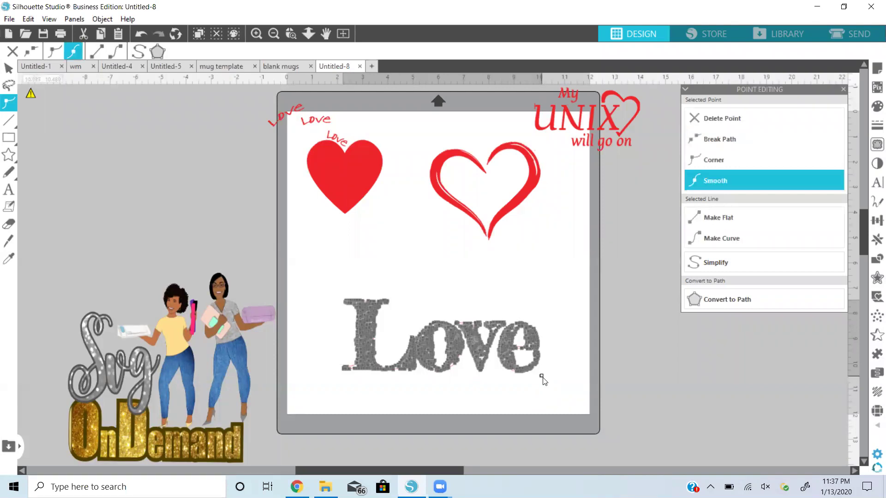
{"action": "left_click", "coordinate": [545, 381]}
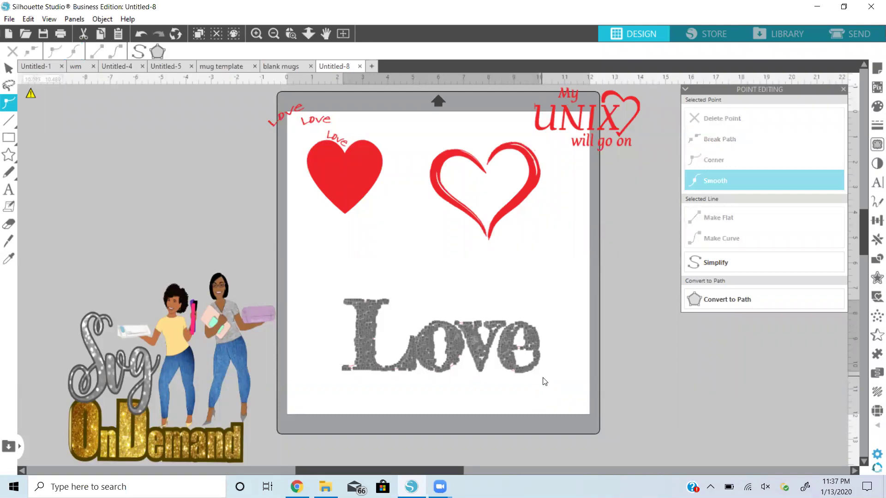
{"action": "double_click", "coordinate": [508, 402]}
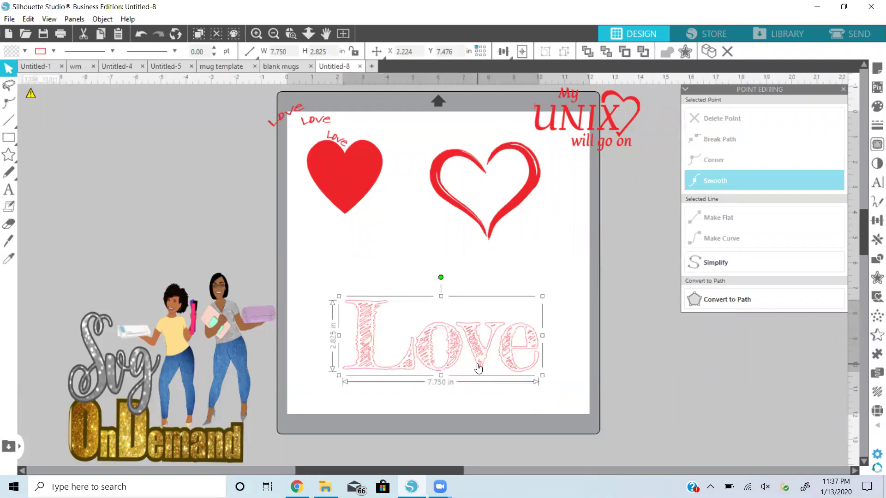
{"action": "double_click", "coordinate": [479, 368]}
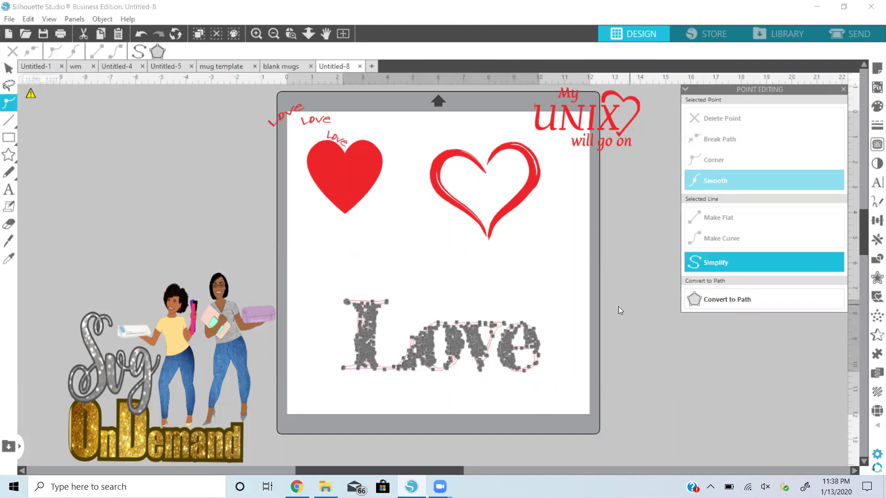
{"action": "left_click", "coordinate": [467, 317]}
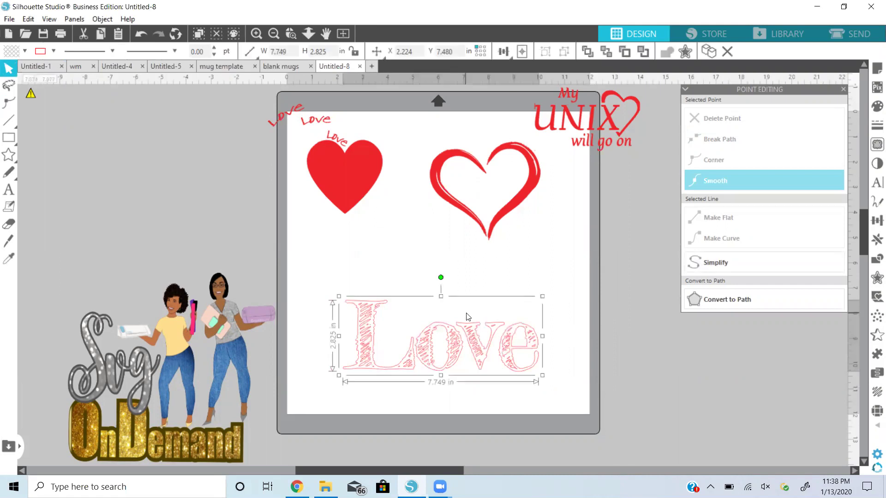
Fill the traced Love lettering with the red swatch
{"action": "left_click", "coordinate": [876, 108]}
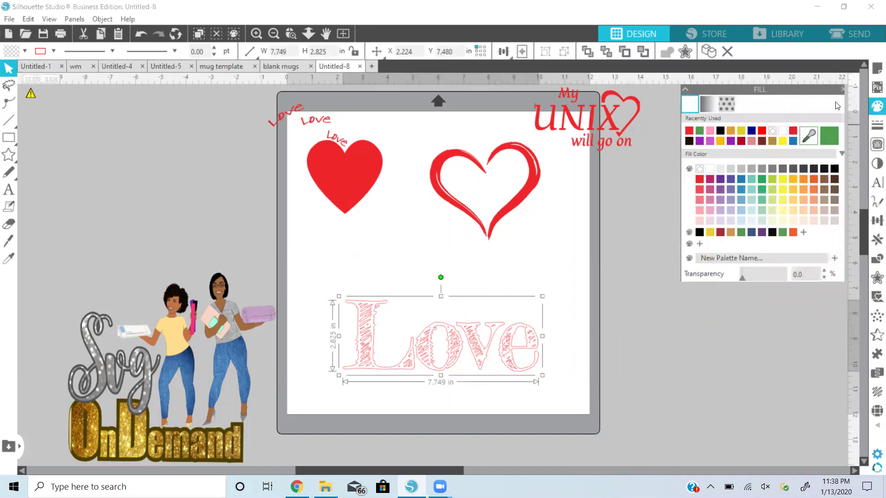
{"action": "left_click", "coordinate": [688, 133]}
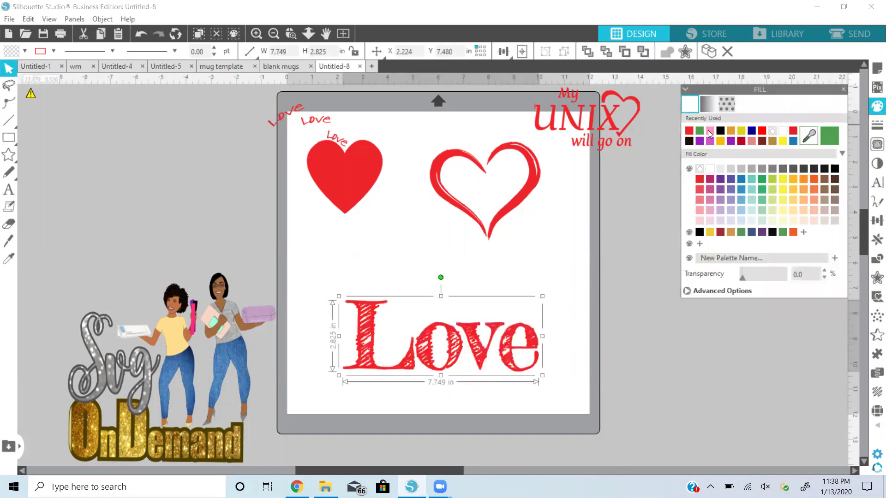
{"action": "left_click", "coordinate": [873, 126]}
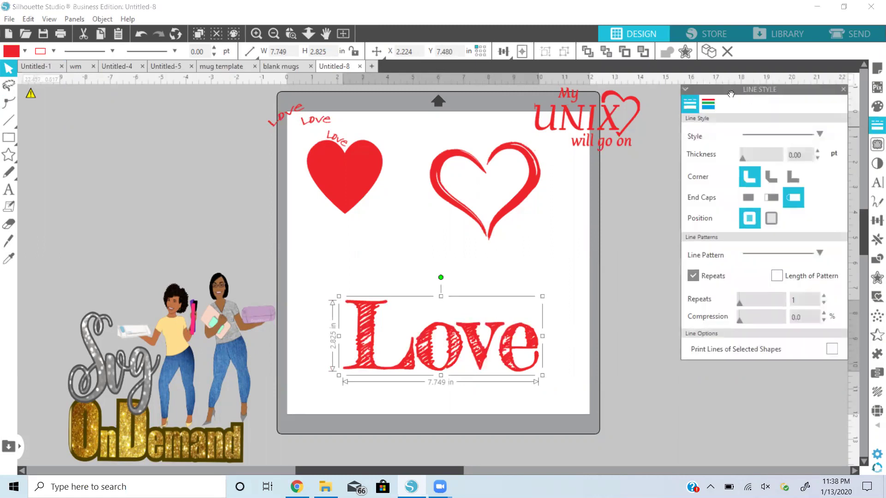
{"action": "left_click", "coordinate": [708, 106]}
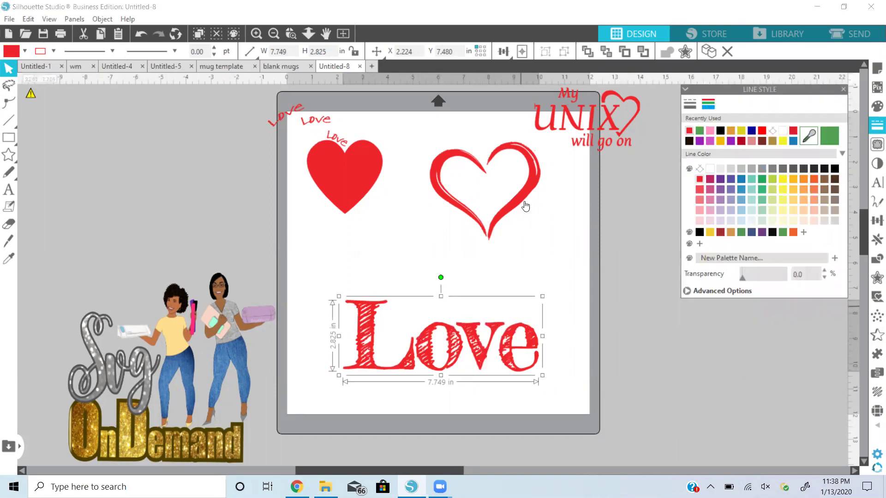
Put the outline heart above Love, bring UNIX onto the mat, and shrink the red heart group top-left
{"action": "left_click_drag", "start_coordinate": [509, 205], "coordinate": [463, 281]}
{"action": "left_click_drag", "start_coordinate": [582, 166], "coordinate": [511, 211]}
{"action": "left_click_drag", "start_coordinate": [368, 176], "coordinate": [398, 192]}
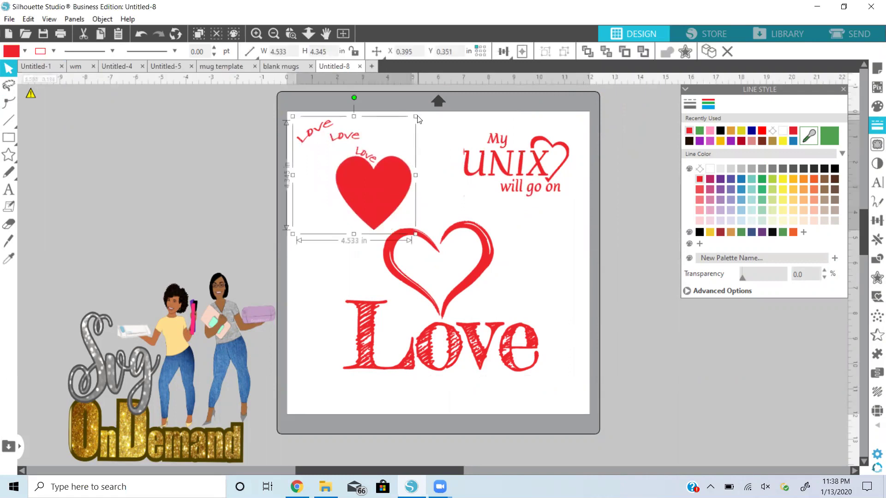
{"action": "left_click_drag", "start_coordinate": [415, 117], "coordinate": [390, 148]}
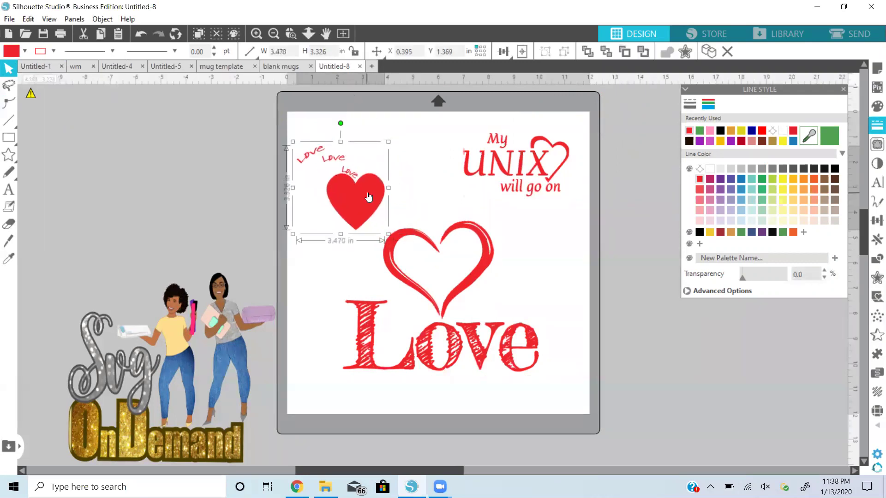
{"action": "left_click_drag", "start_coordinate": [348, 202], "coordinate": [370, 173]}
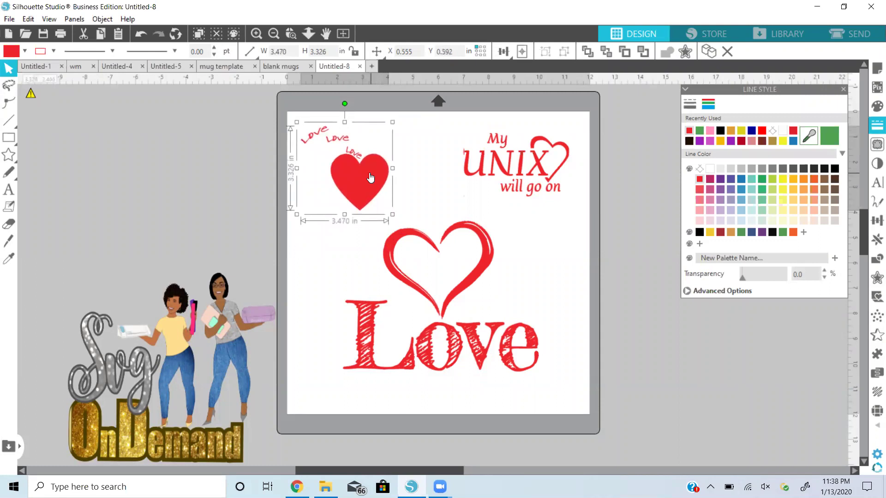